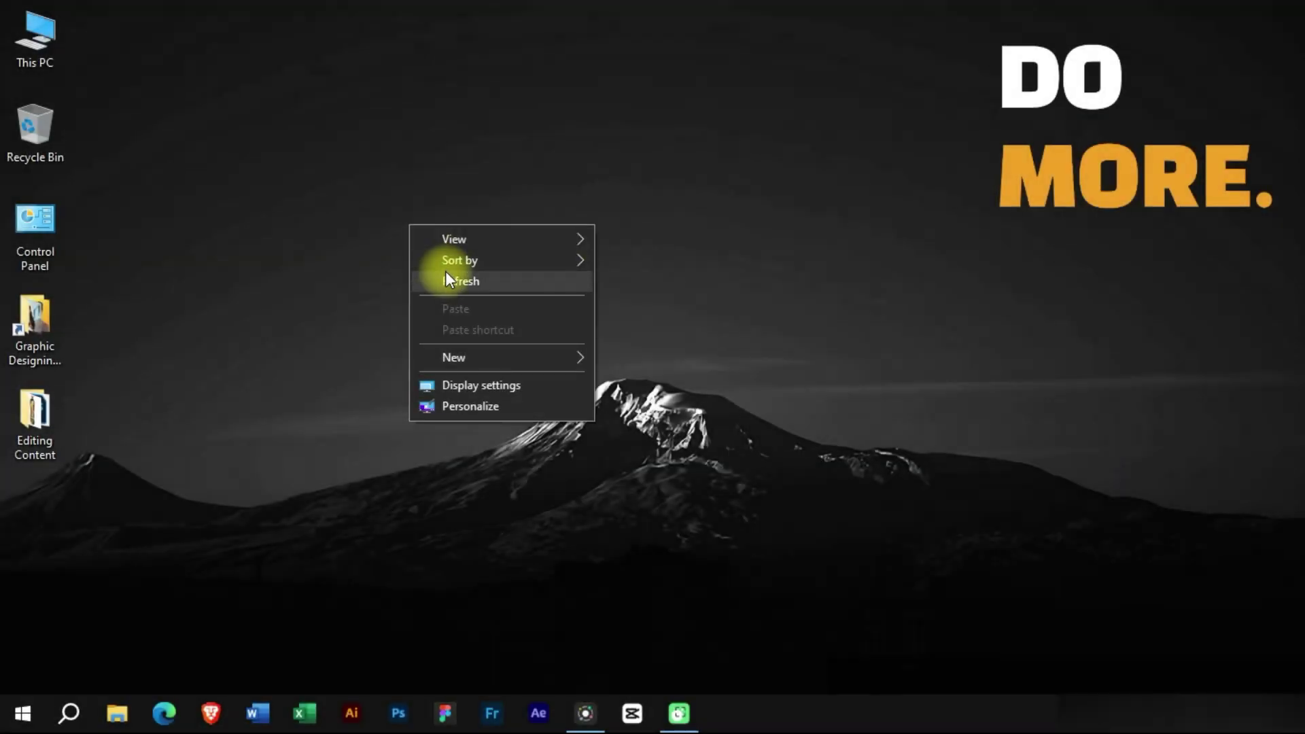
Refresh the desktop, then open project 0623 and play its walking clip.
click(446, 276)
right_click(448, 266)
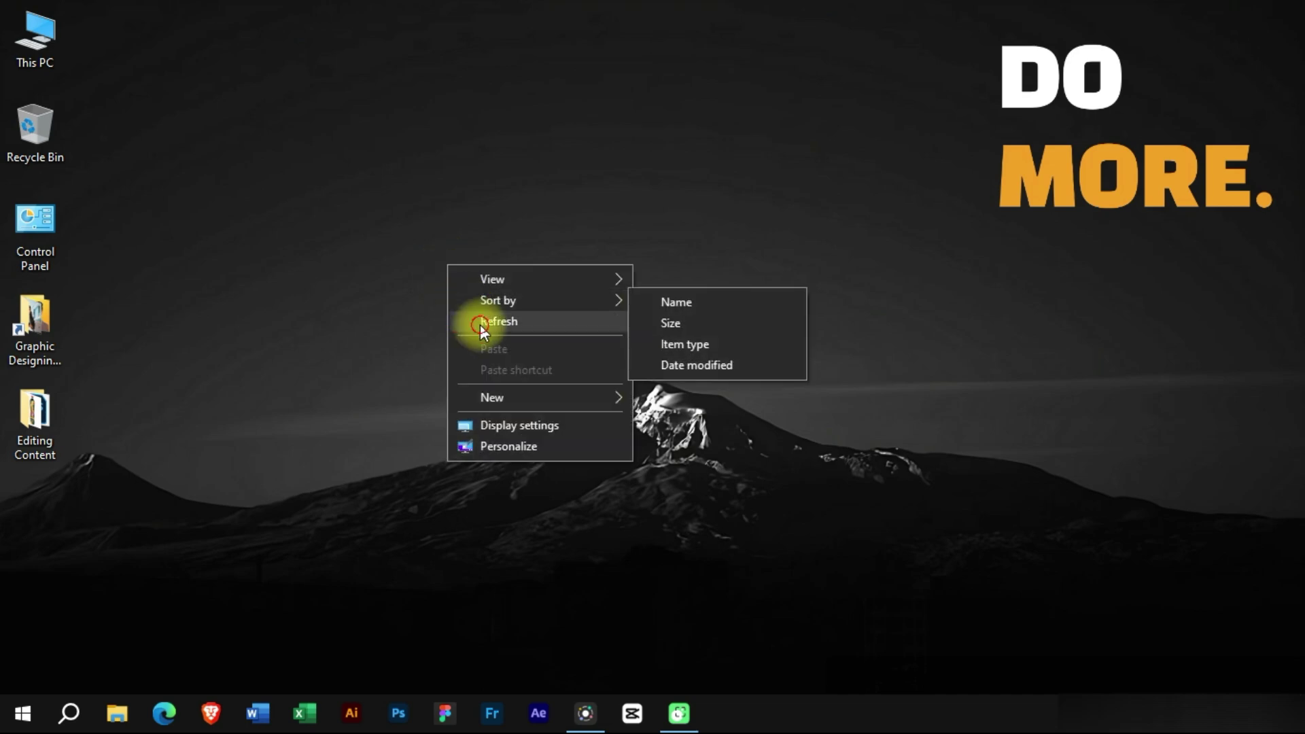
click(480, 321)
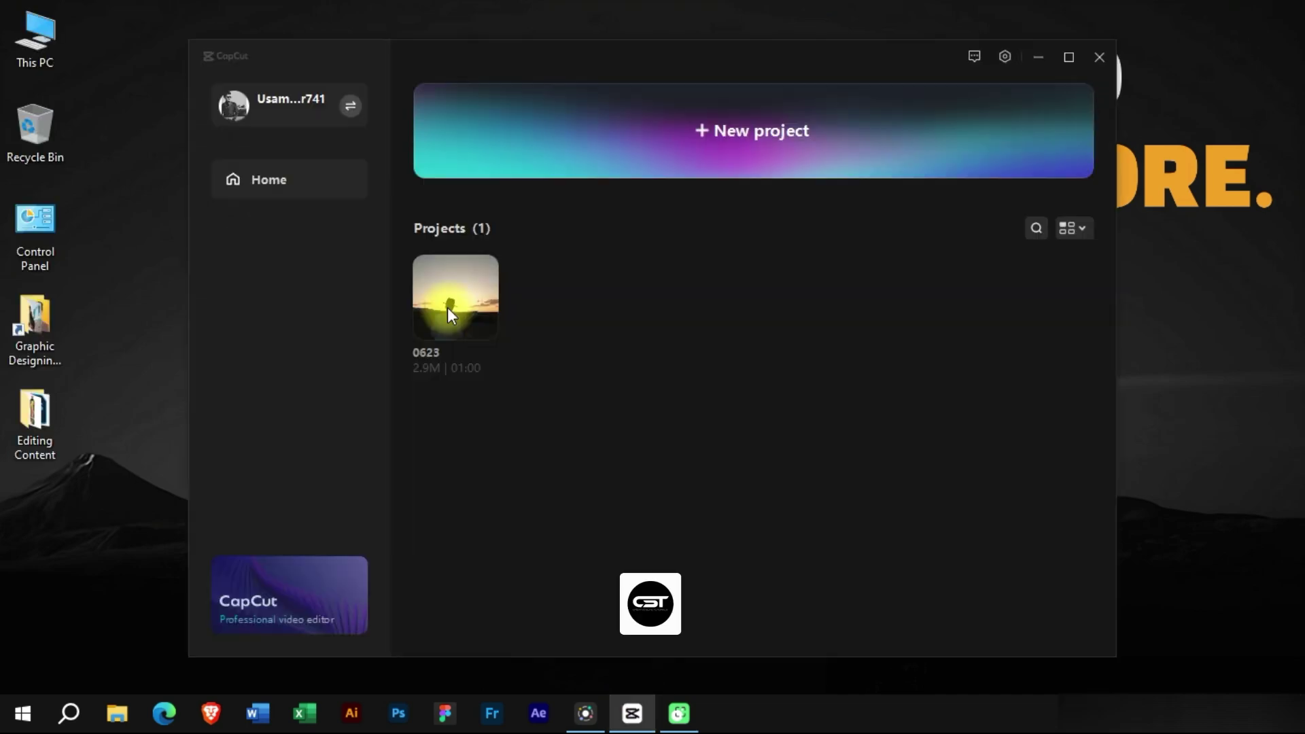
click(448, 308)
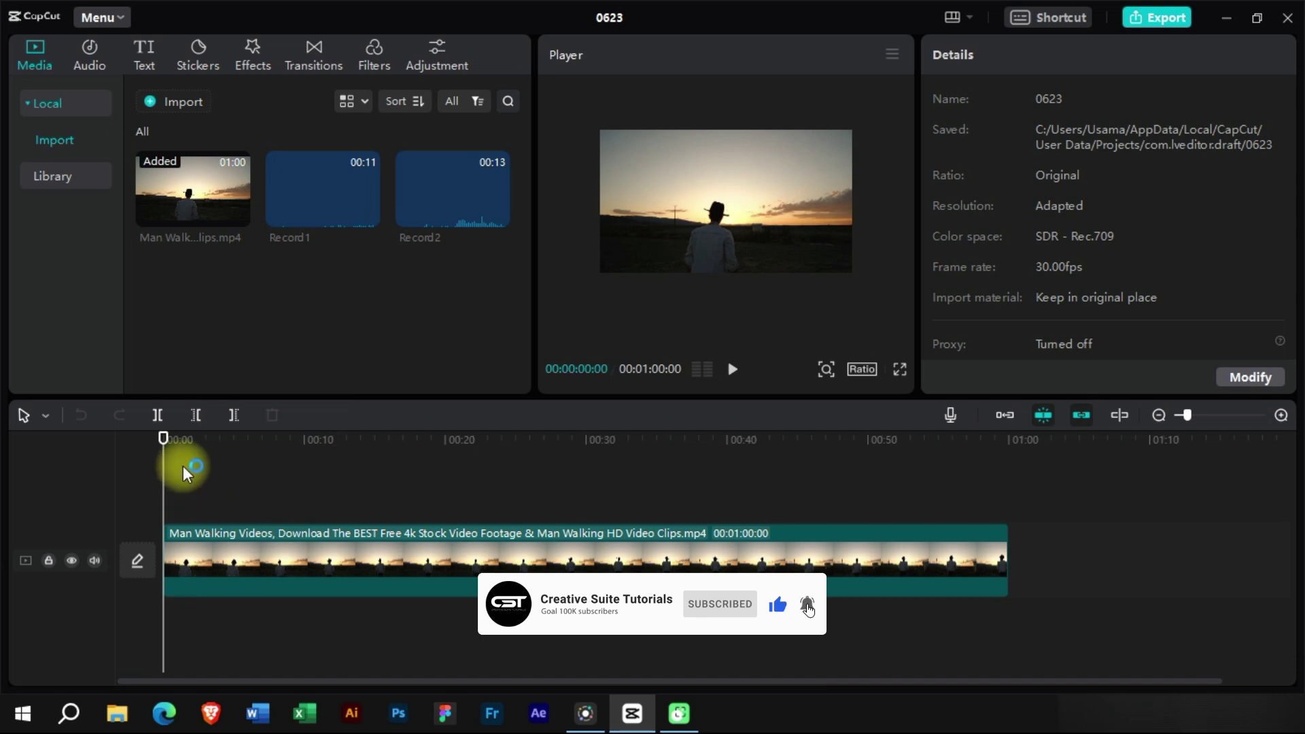
key(space)
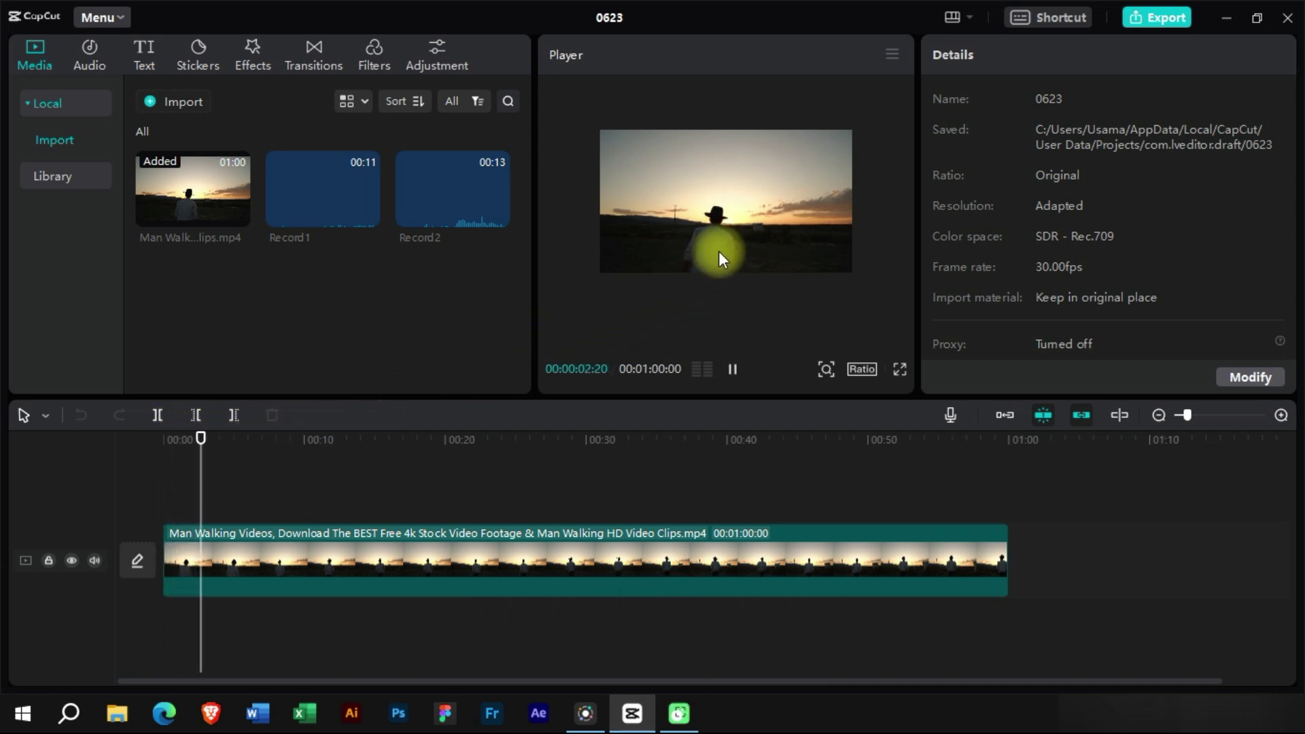
Select the sunset clip and place the playhead at 00:00:03:10.
click(333, 554)
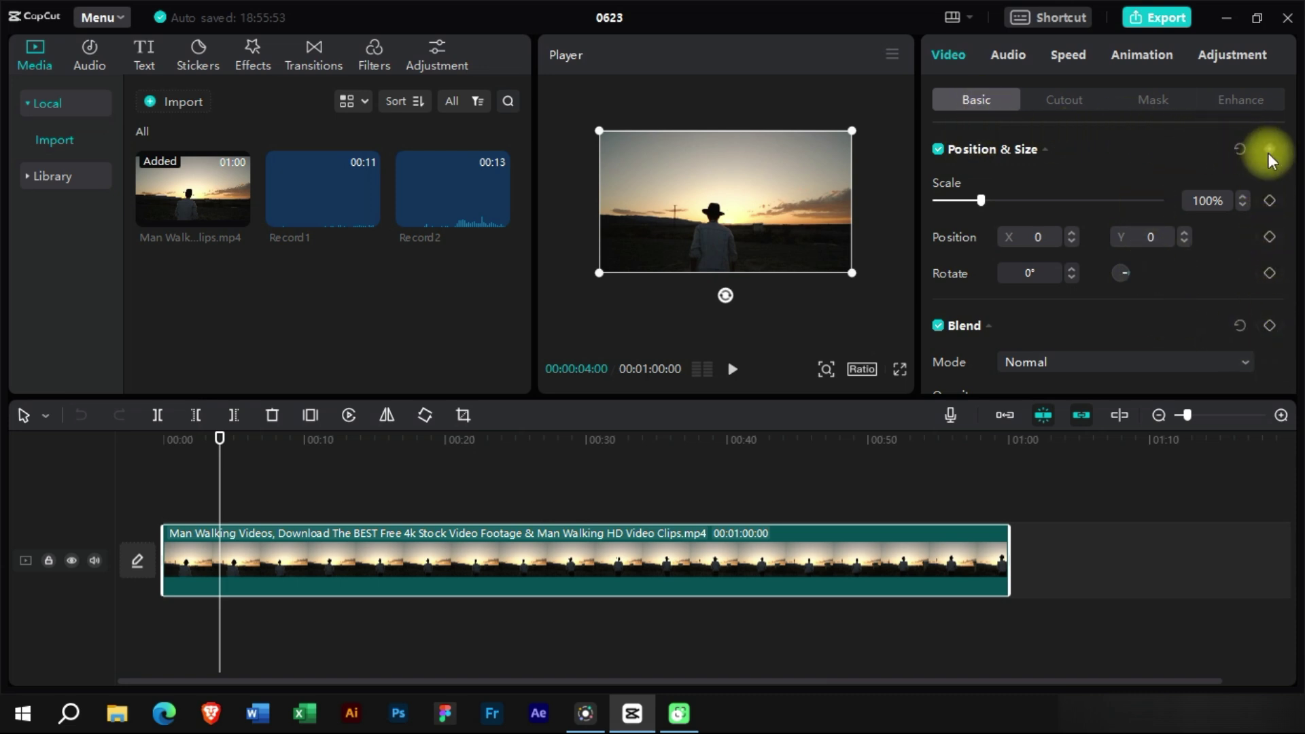
click(210, 439)
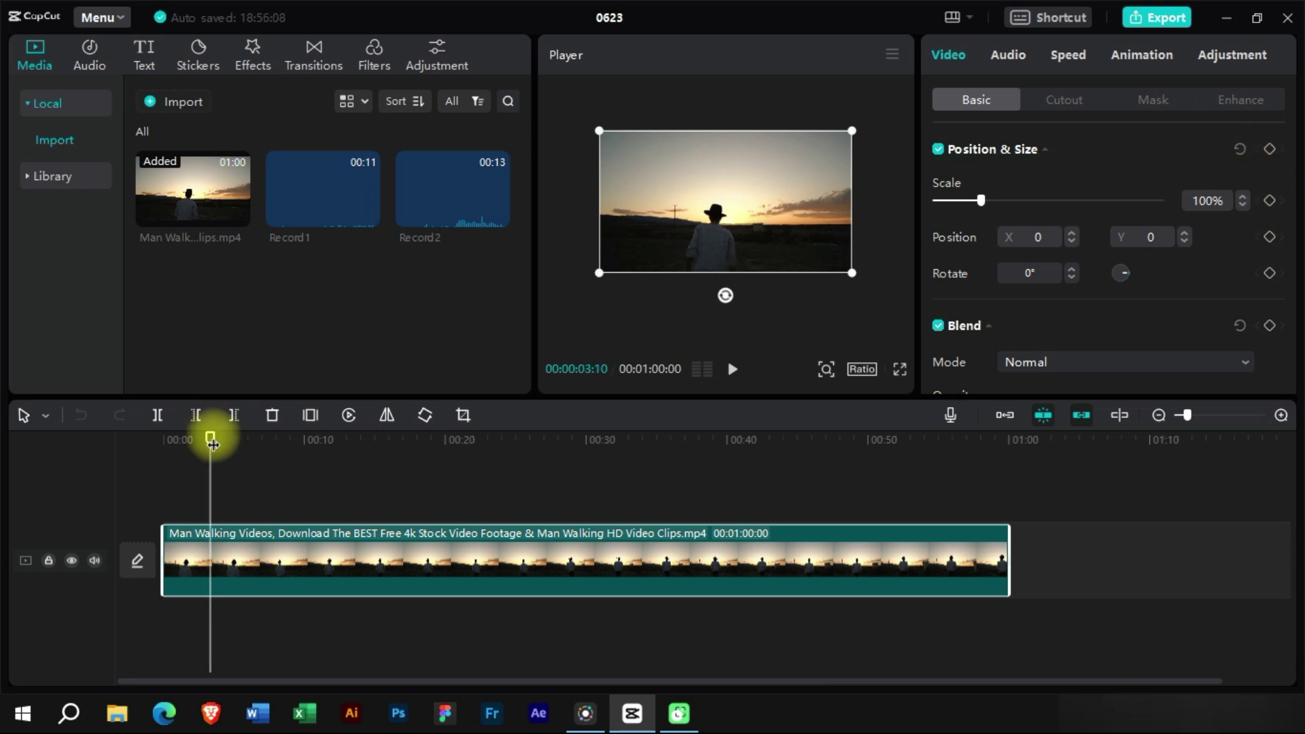
Add a Default text clip at the playhead and stretch it to about 00:03–00:13.
click(146, 55)
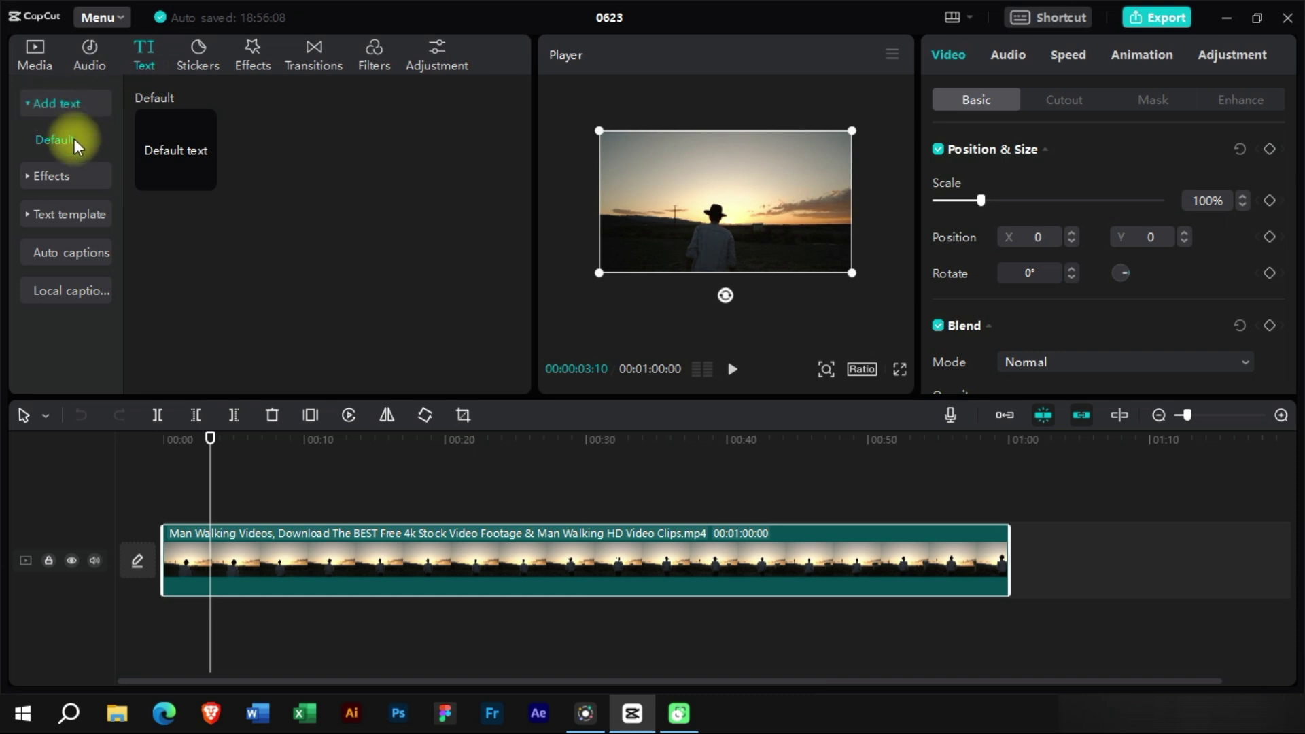
click(204, 179)
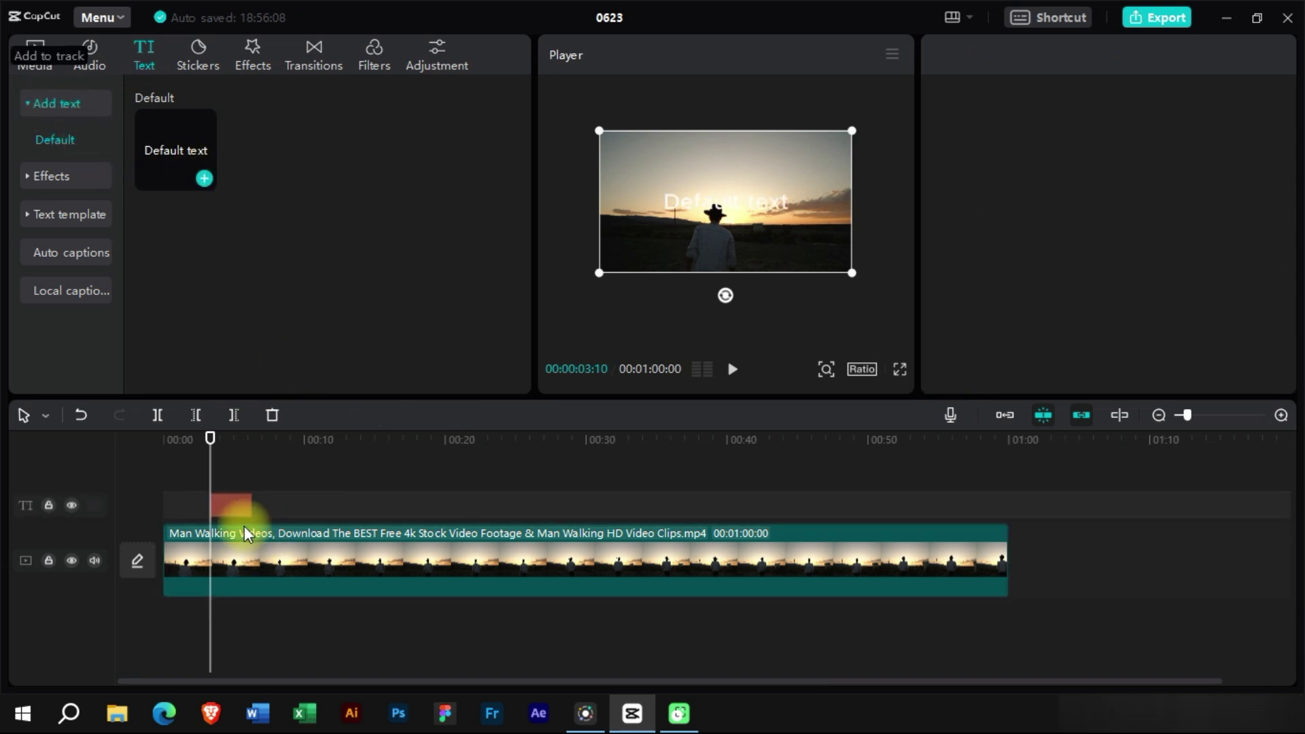
click(237, 509)
drag(253, 503, 353, 503)
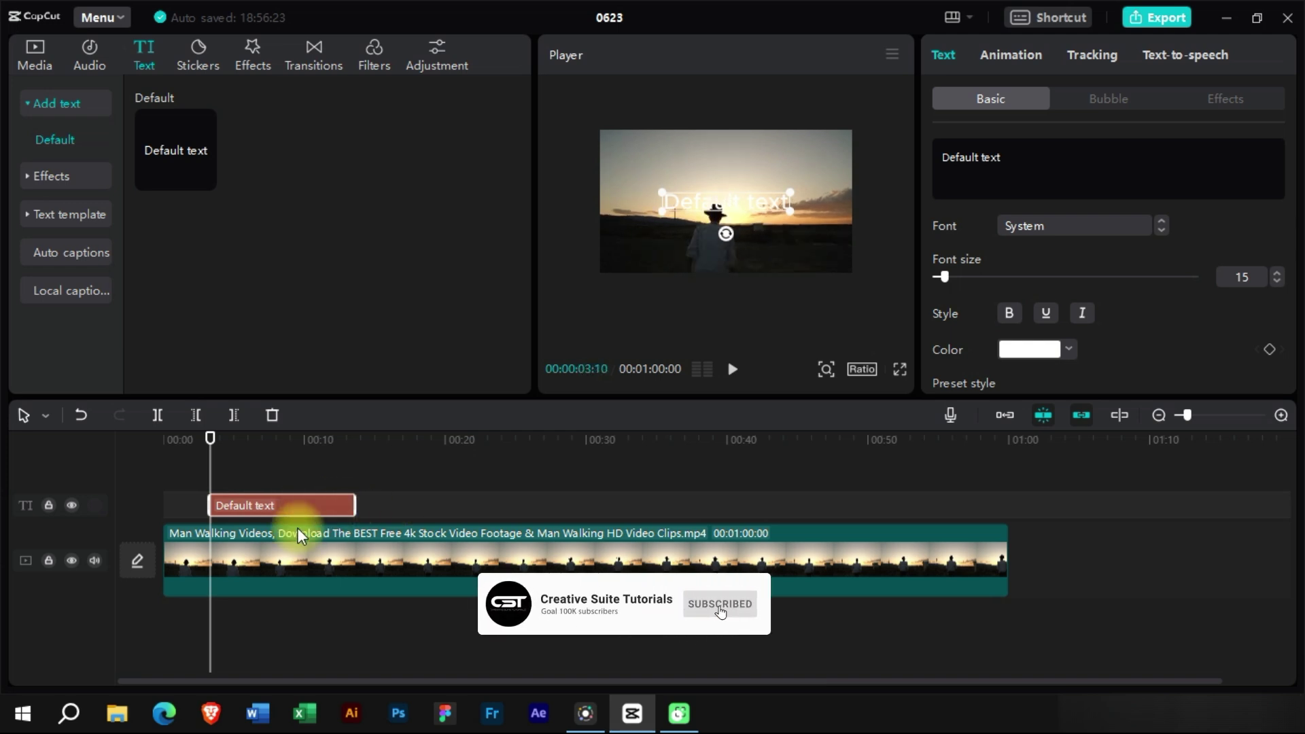
mouse_move(203, 435)
mouse_down()
mouse_move(219, 440)
mouse_move(202, 446)
mouse_up()
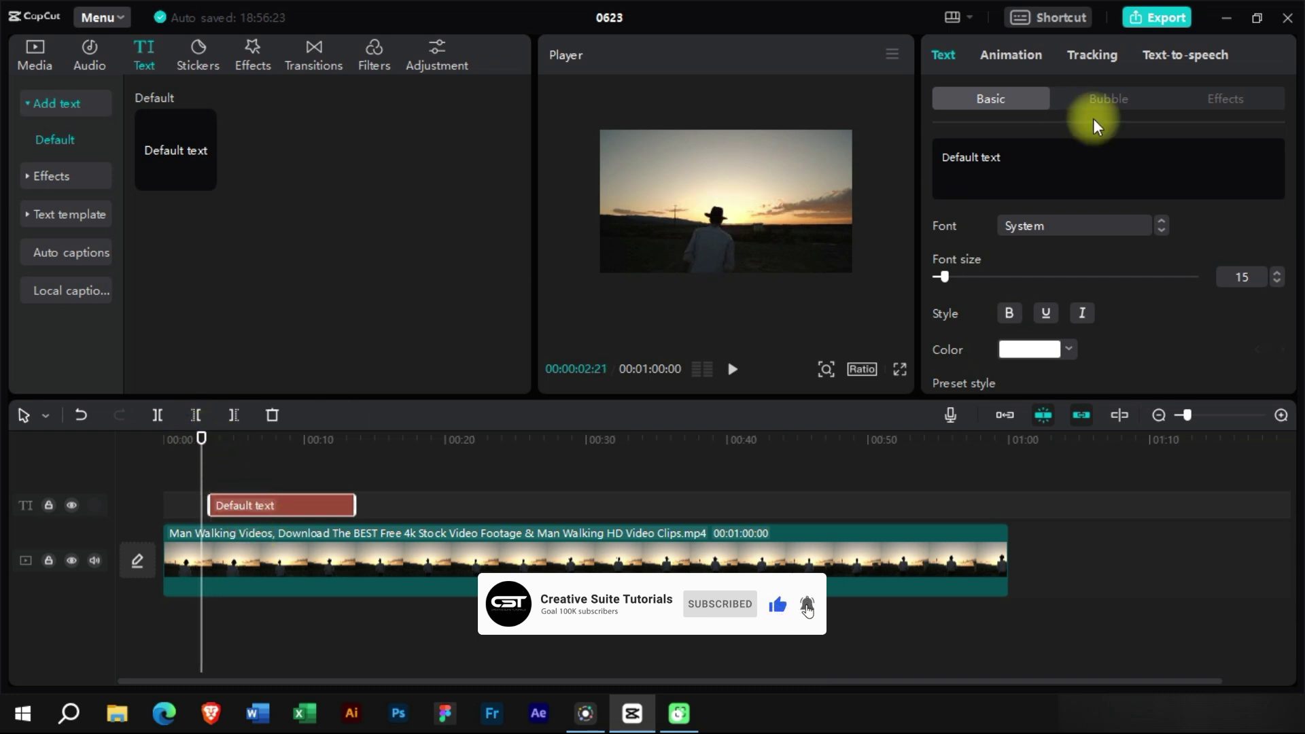
Replace the title text with 'Keyframes'.
key(ctrl+a)
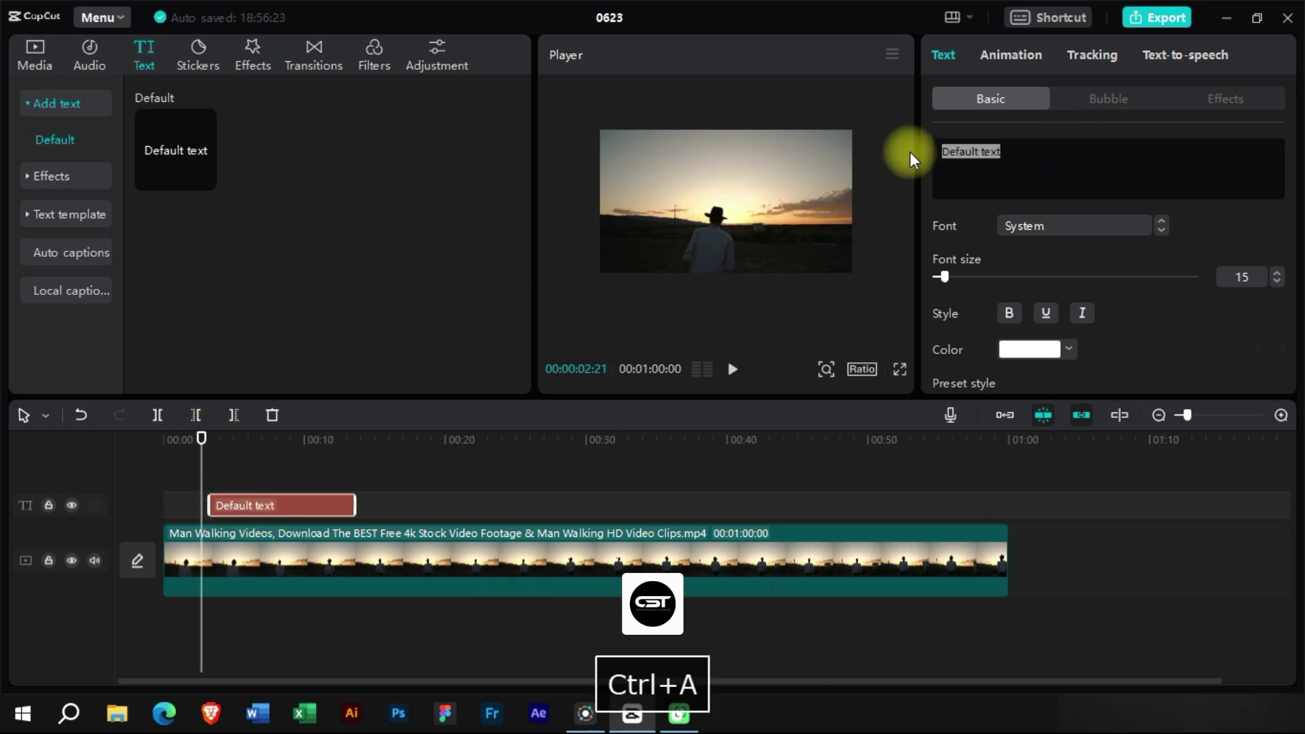
text(Keyframes)
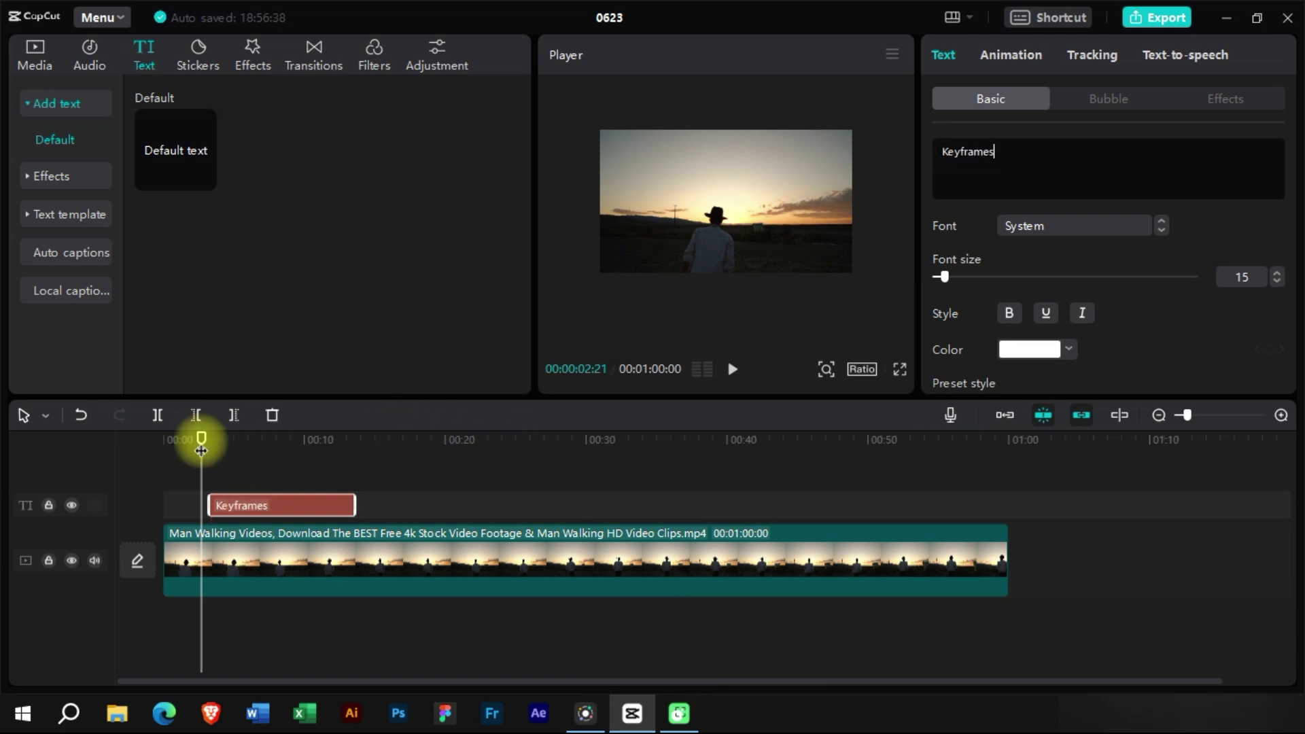
drag(201, 438, 230, 441)
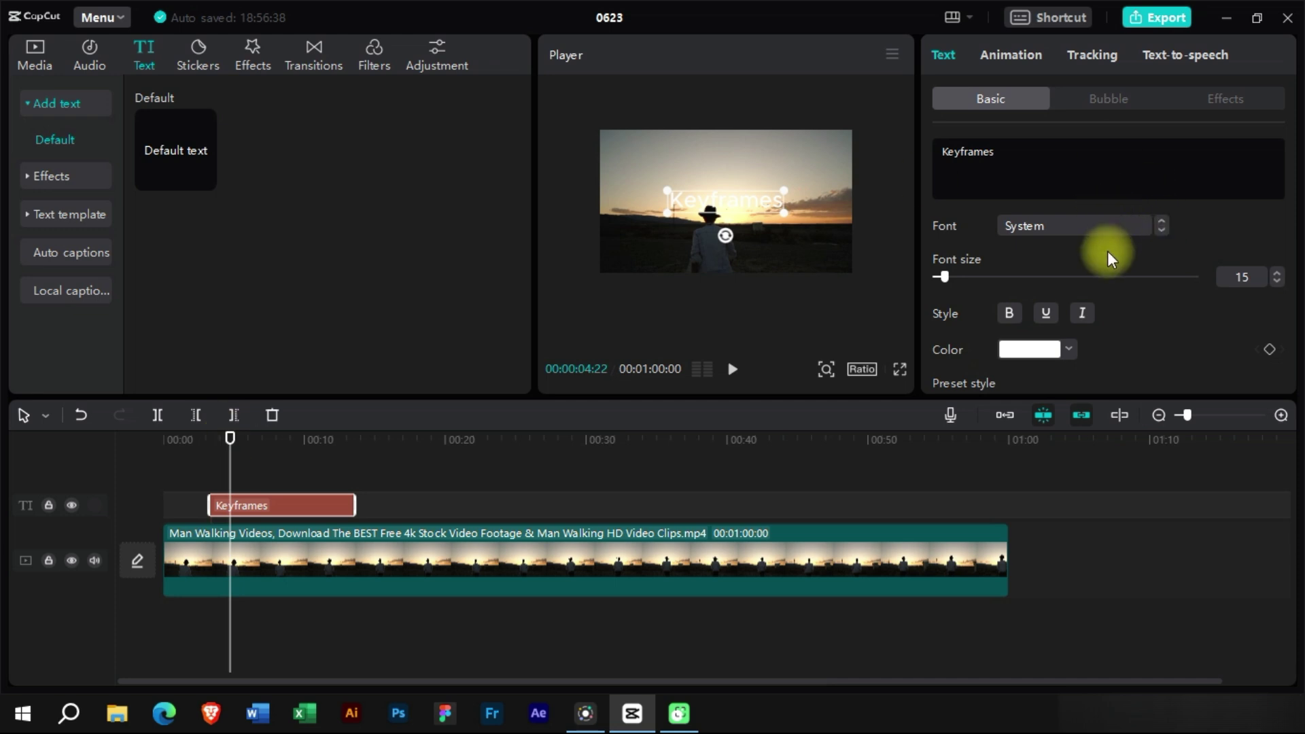
Set the title to bold black (000000) Futura Bold.
click(1096, 228)
click(1049, 144)
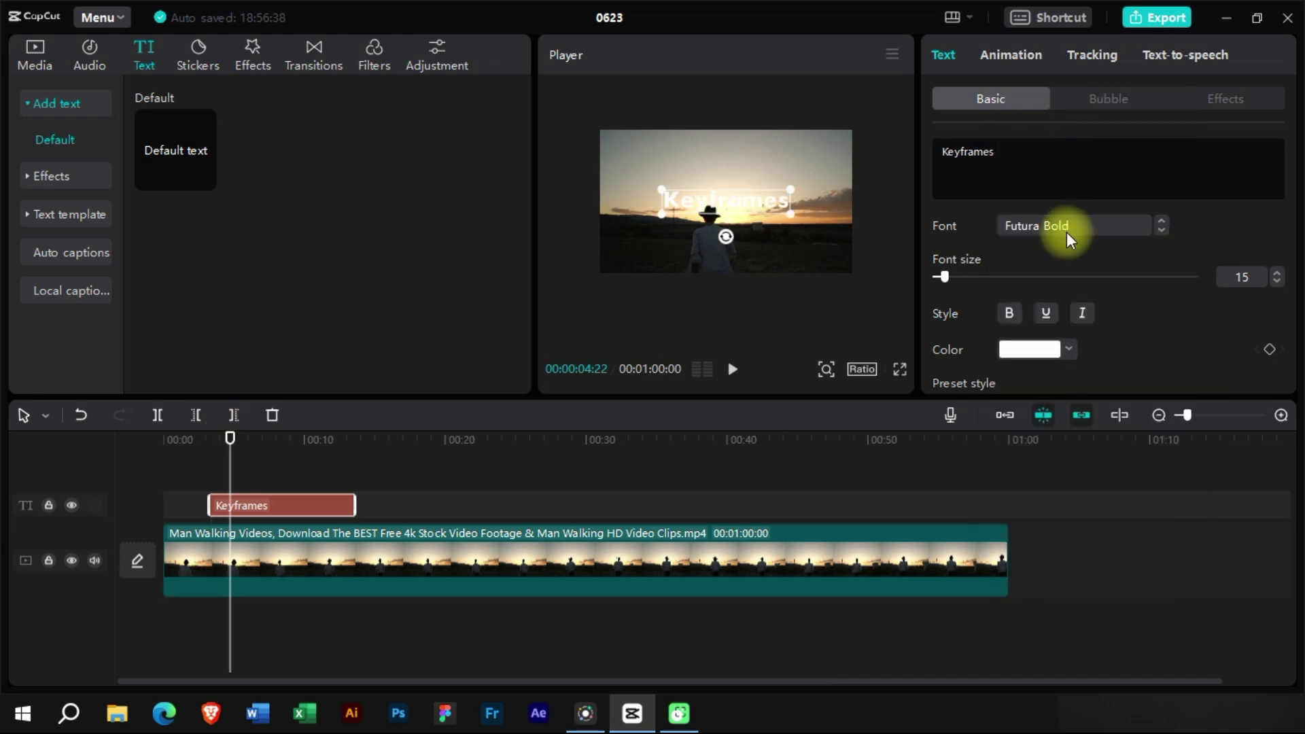
click(1067, 350)
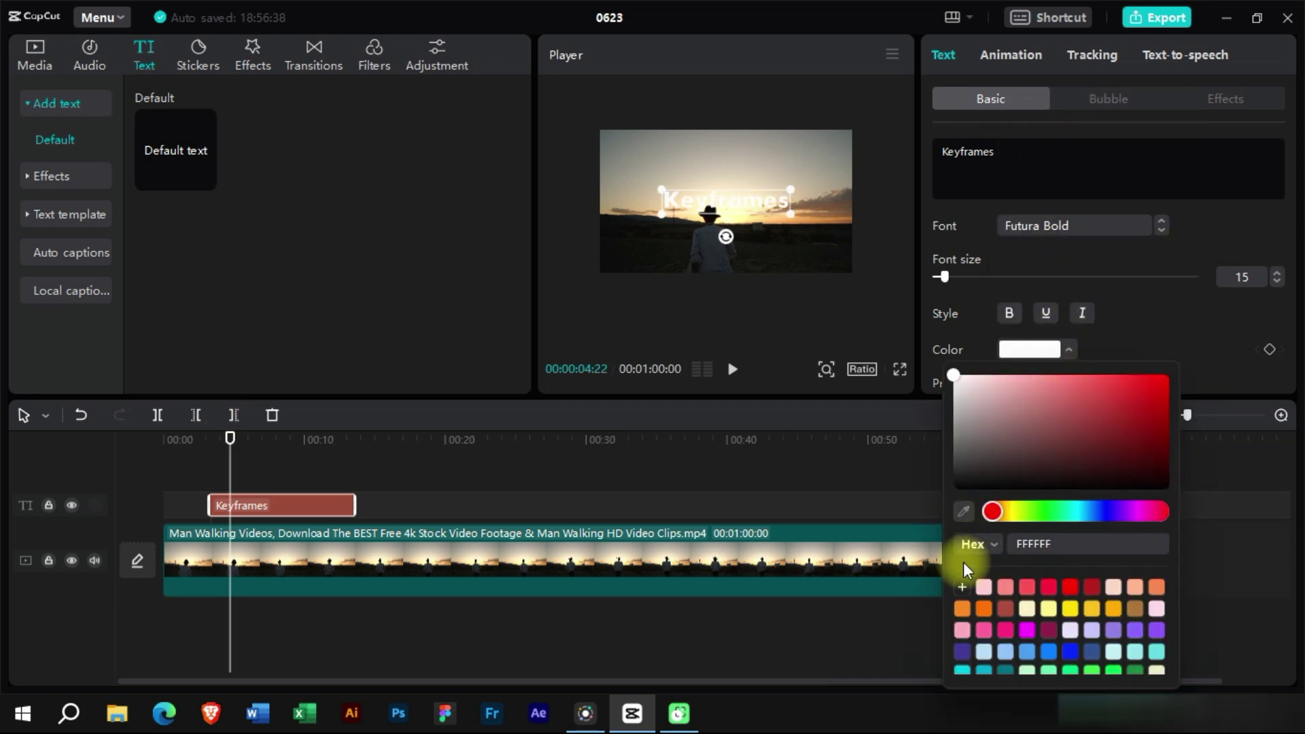
drag(971, 449, 954, 496)
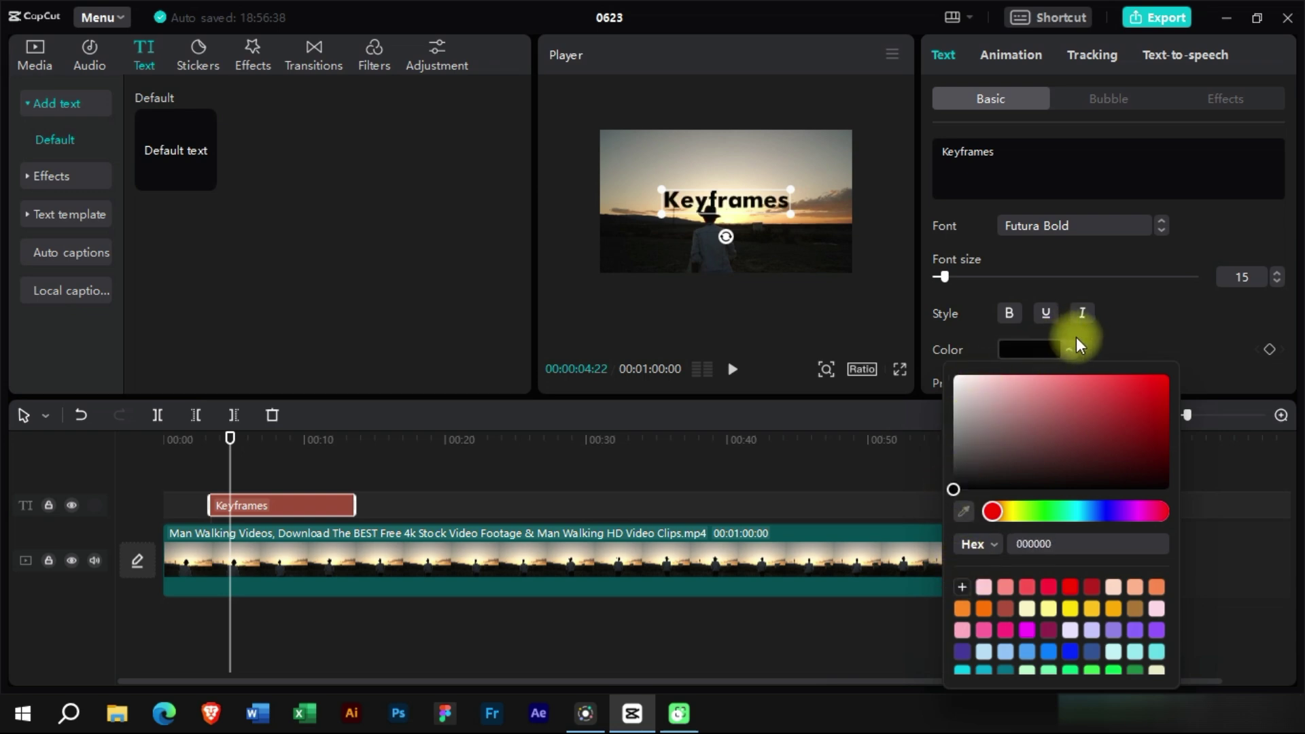
click(1013, 321)
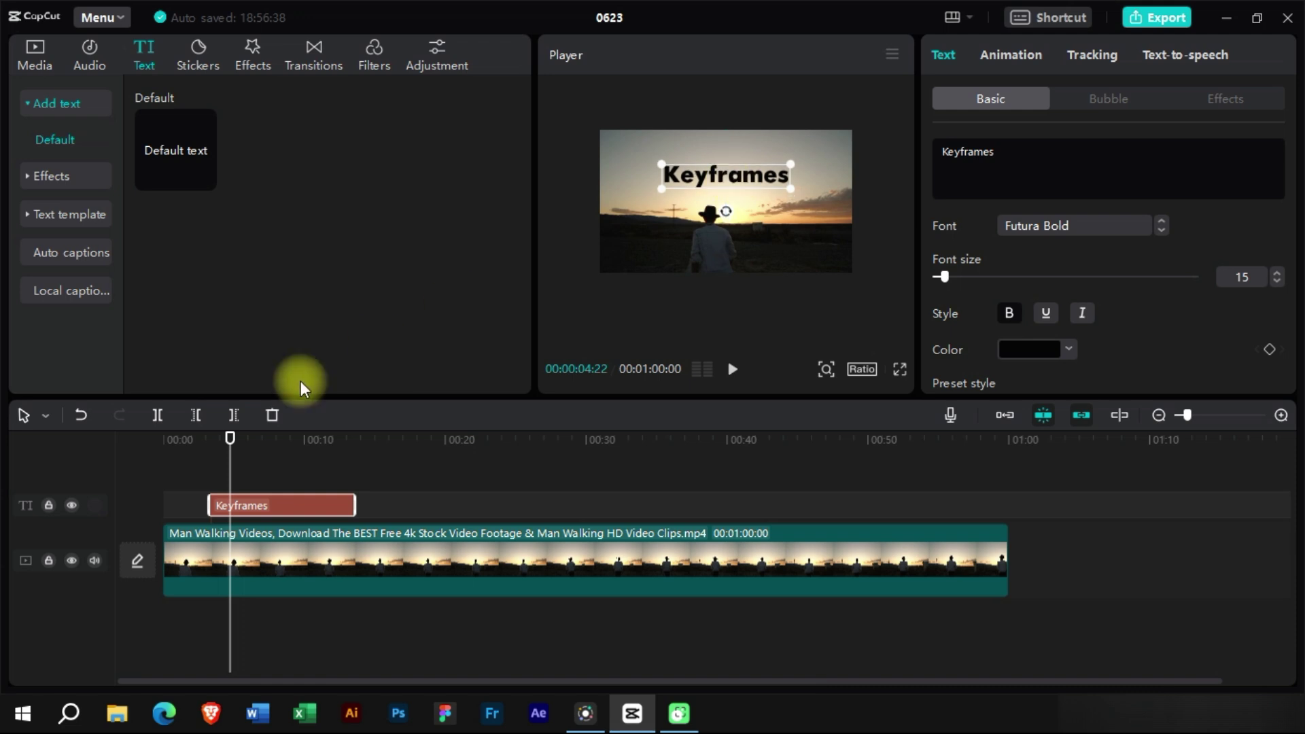
drag(229, 438, 211, 445)
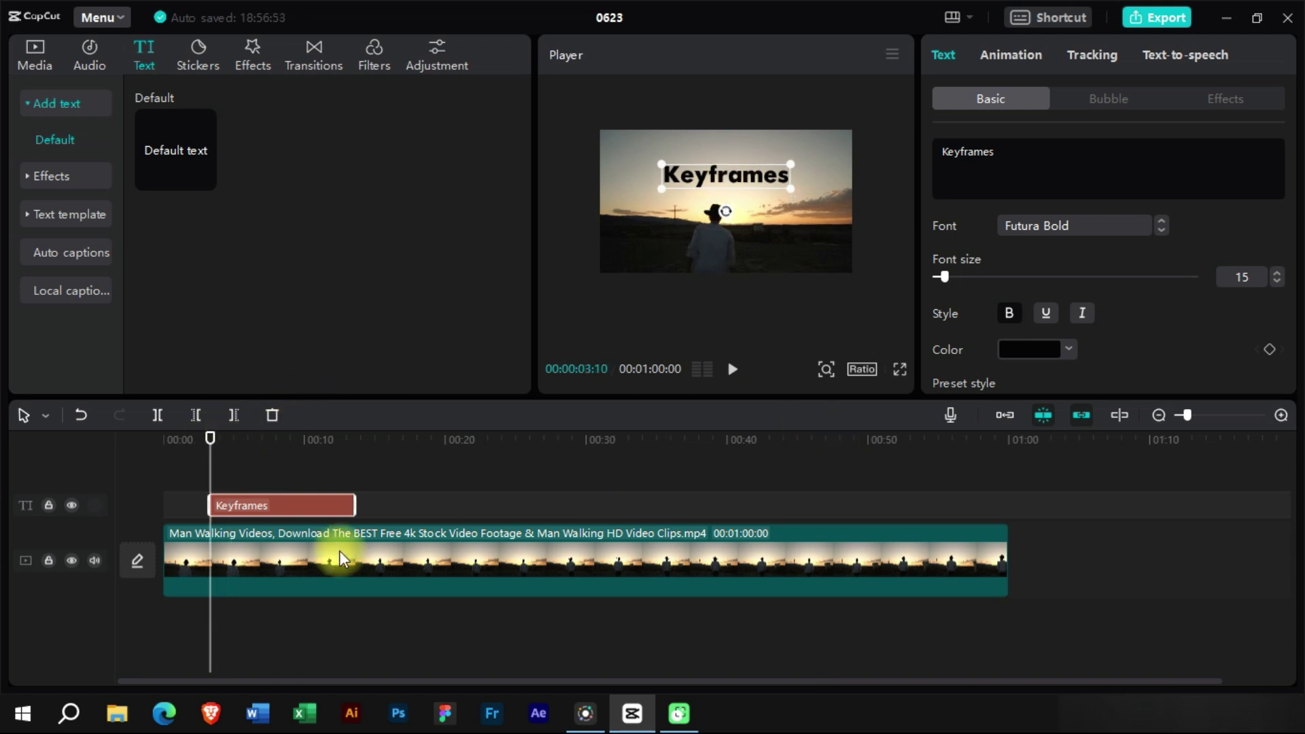
Add an opacity keyframe at the title's start and set it to 0%.
scroll(1222, 352, down, 5)
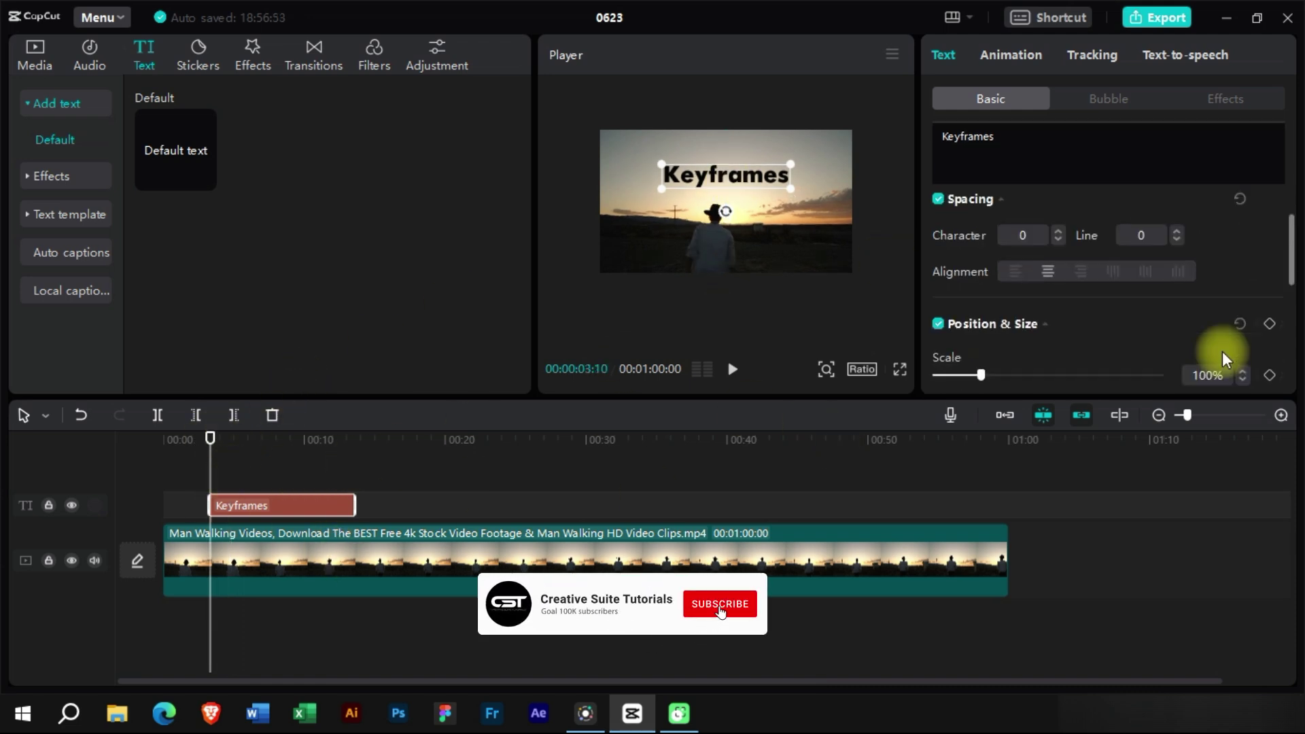
scroll(1264, 320, down, 3)
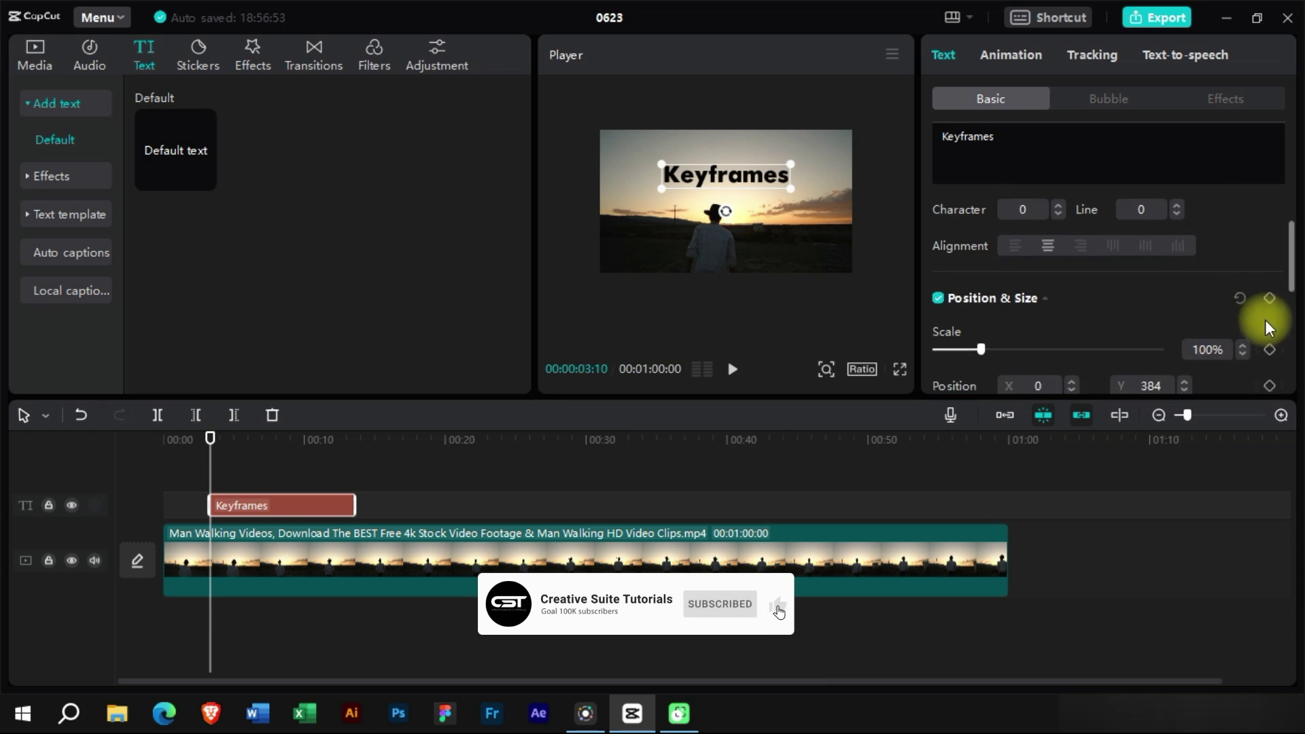
key(ctrl+equal)
scroll(1210, 316, down, 3)
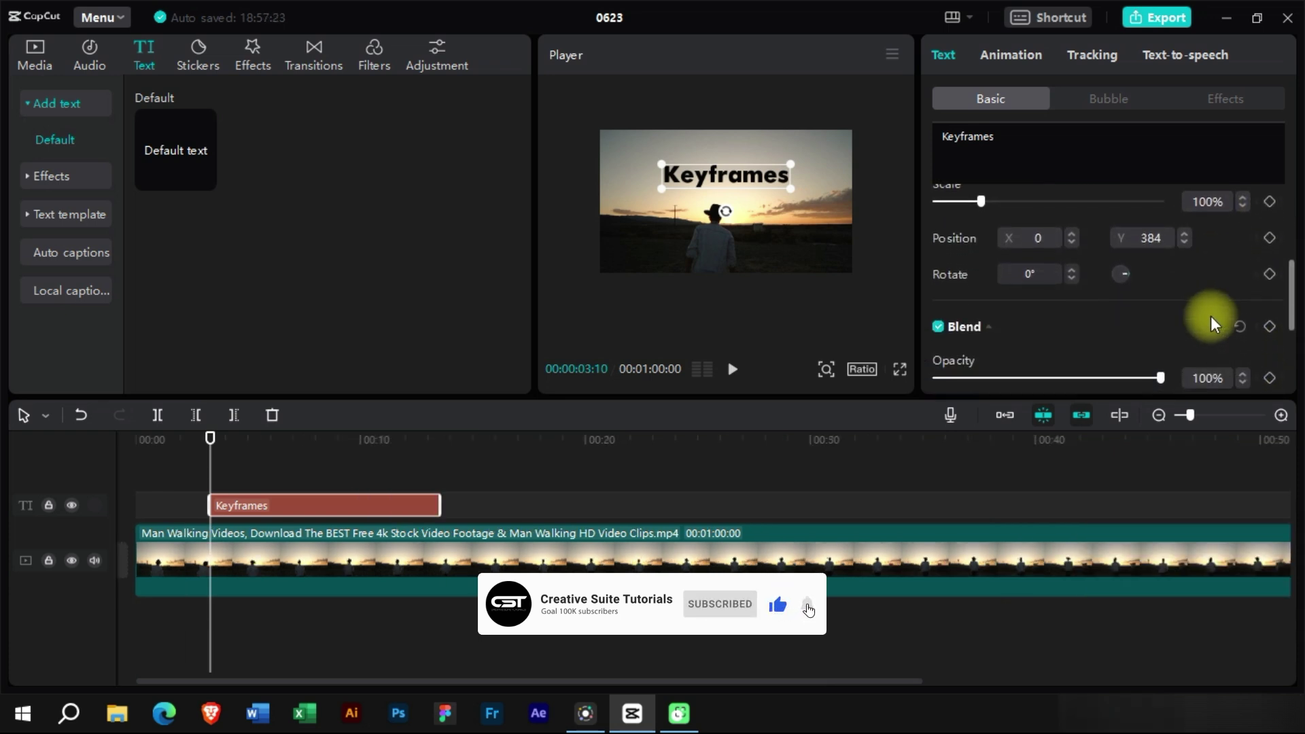
click(1271, 310)
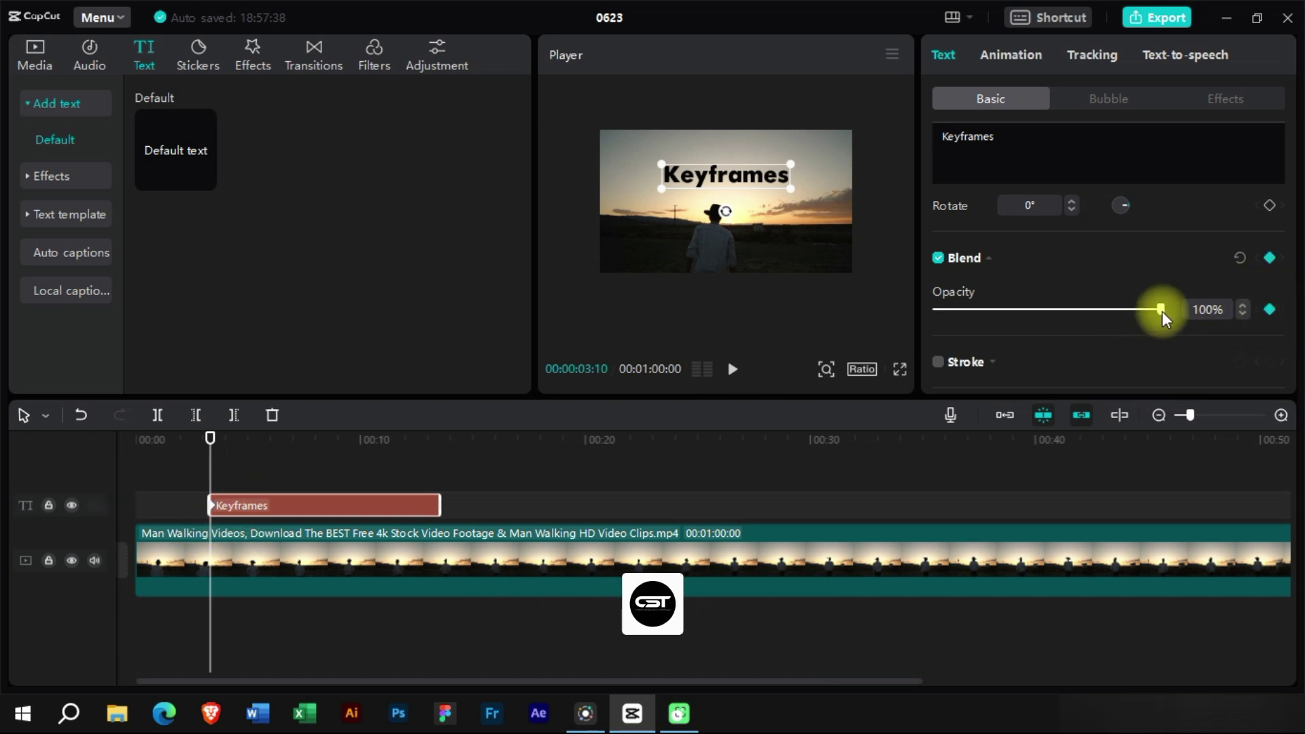
drag(1161, 309, 858, 329)
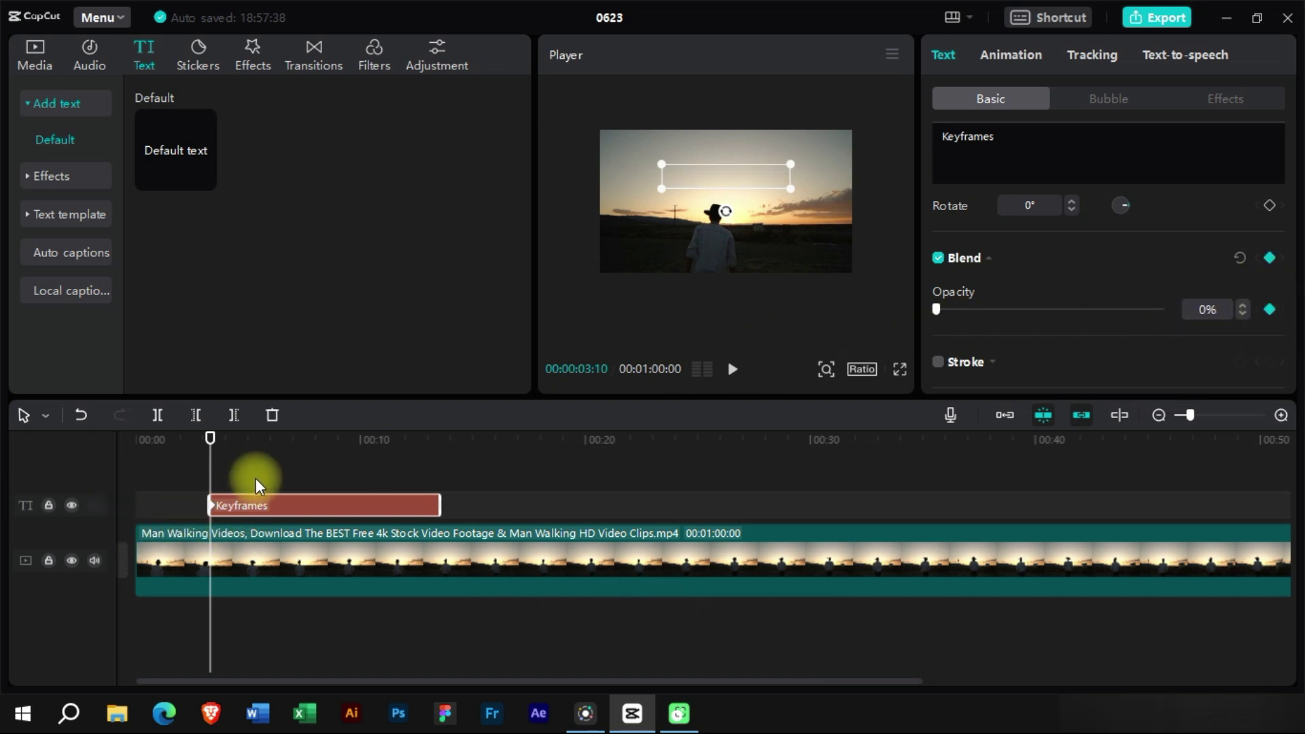
At about 00:00:05:08, raise the title's opacity to 100% and preview the fade-in.
click(251, 438)
drag(255, 451, 258, 450)
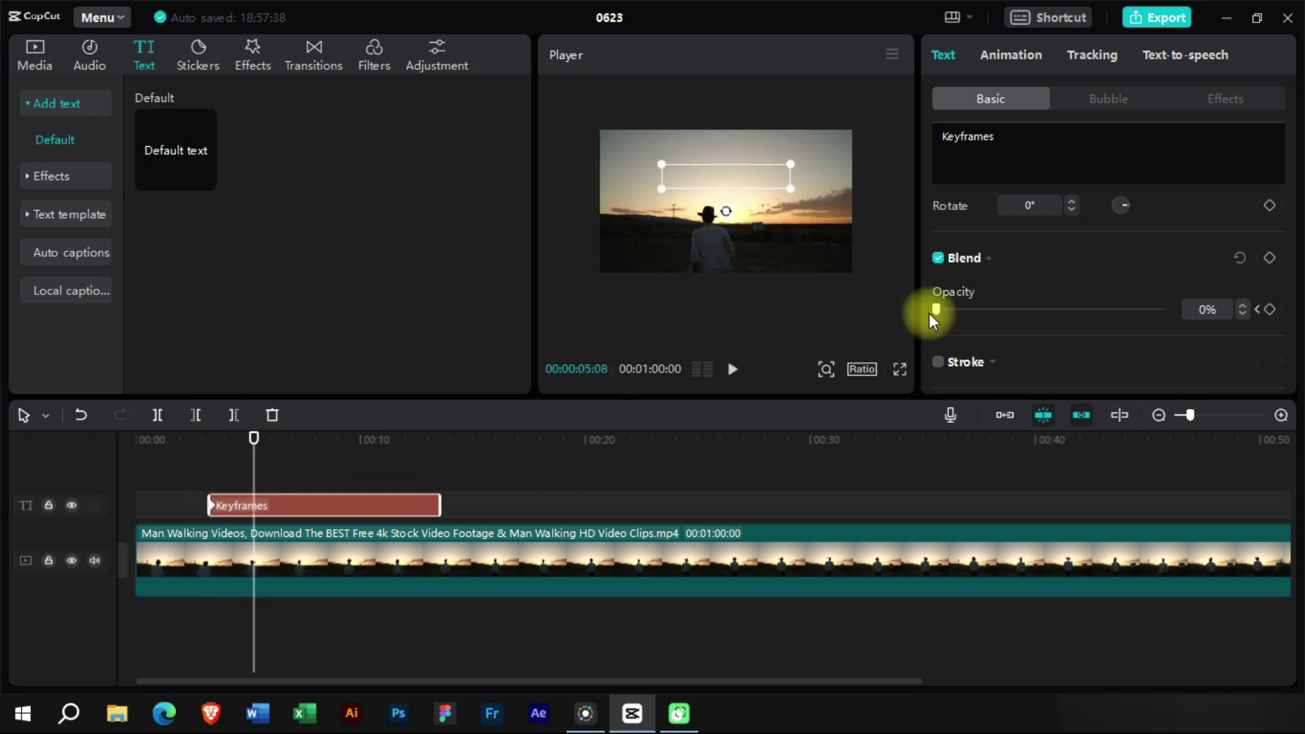
drag(938, 307, 1172, 318)
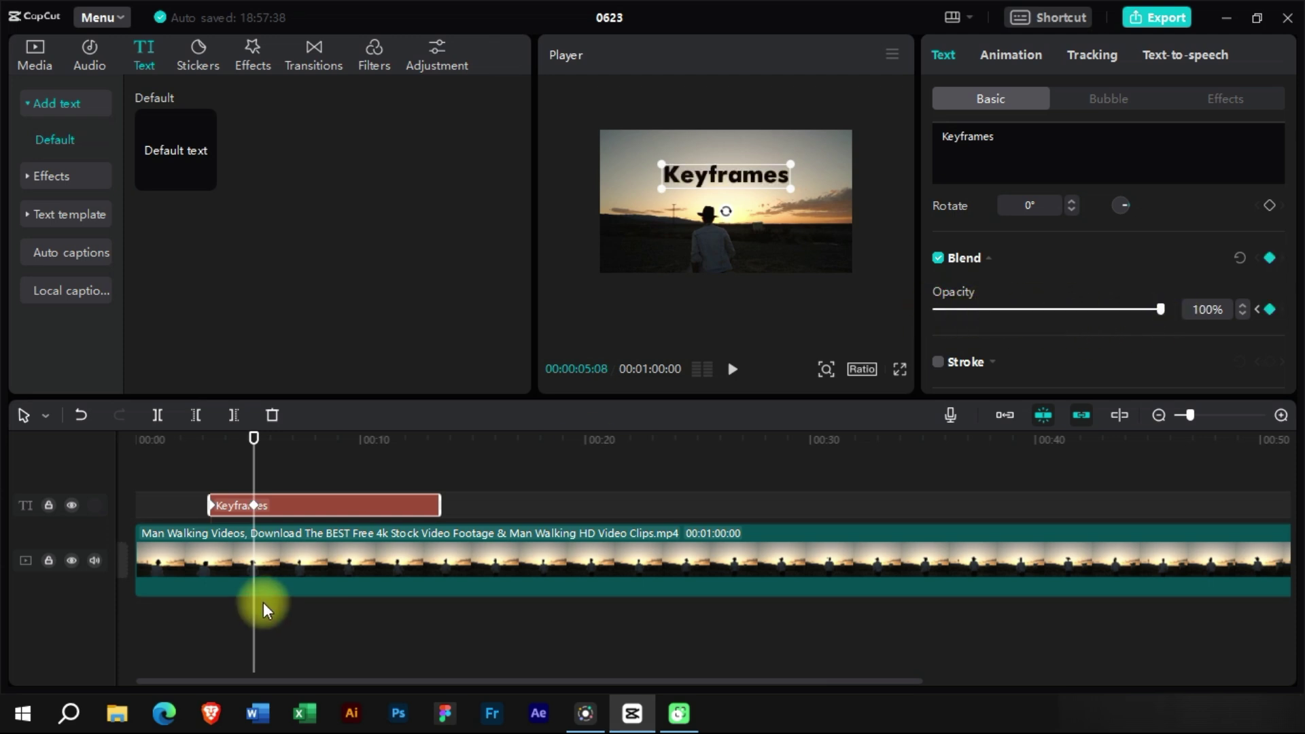
click(197, 439)
key(space)
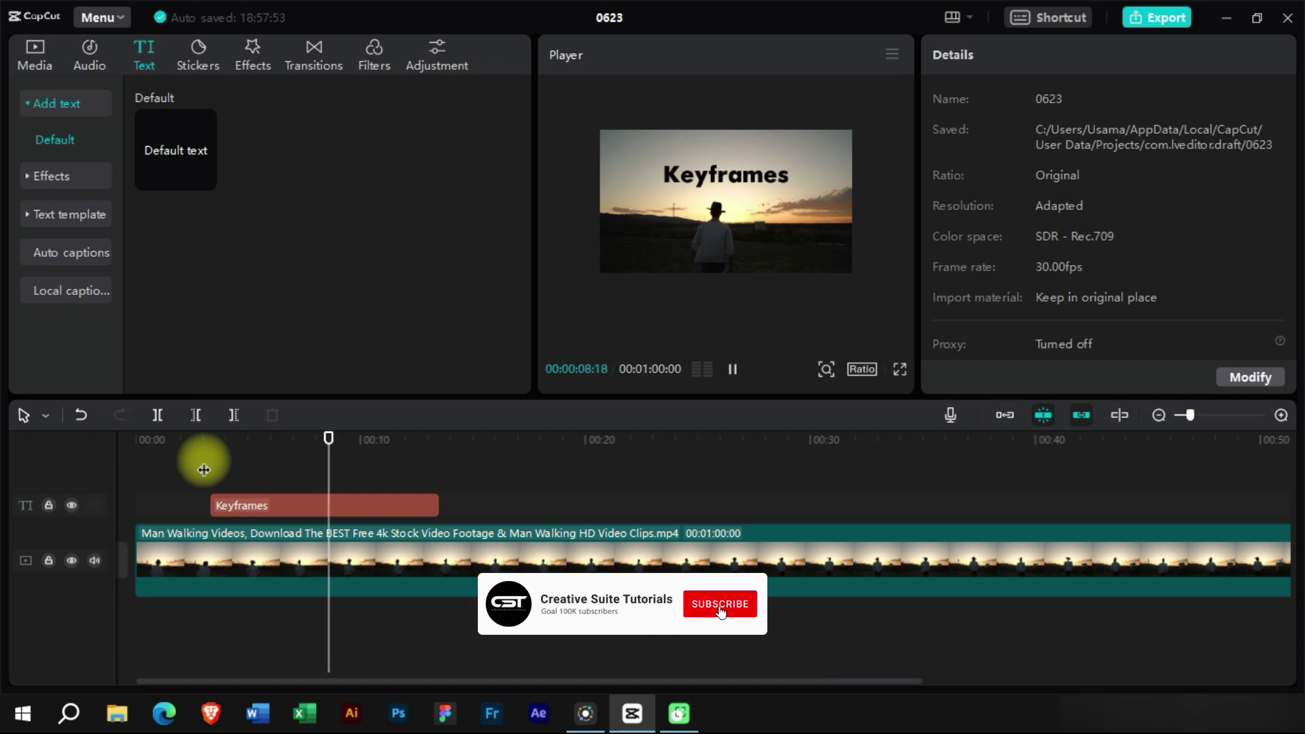
key(space)
click(205, 446)
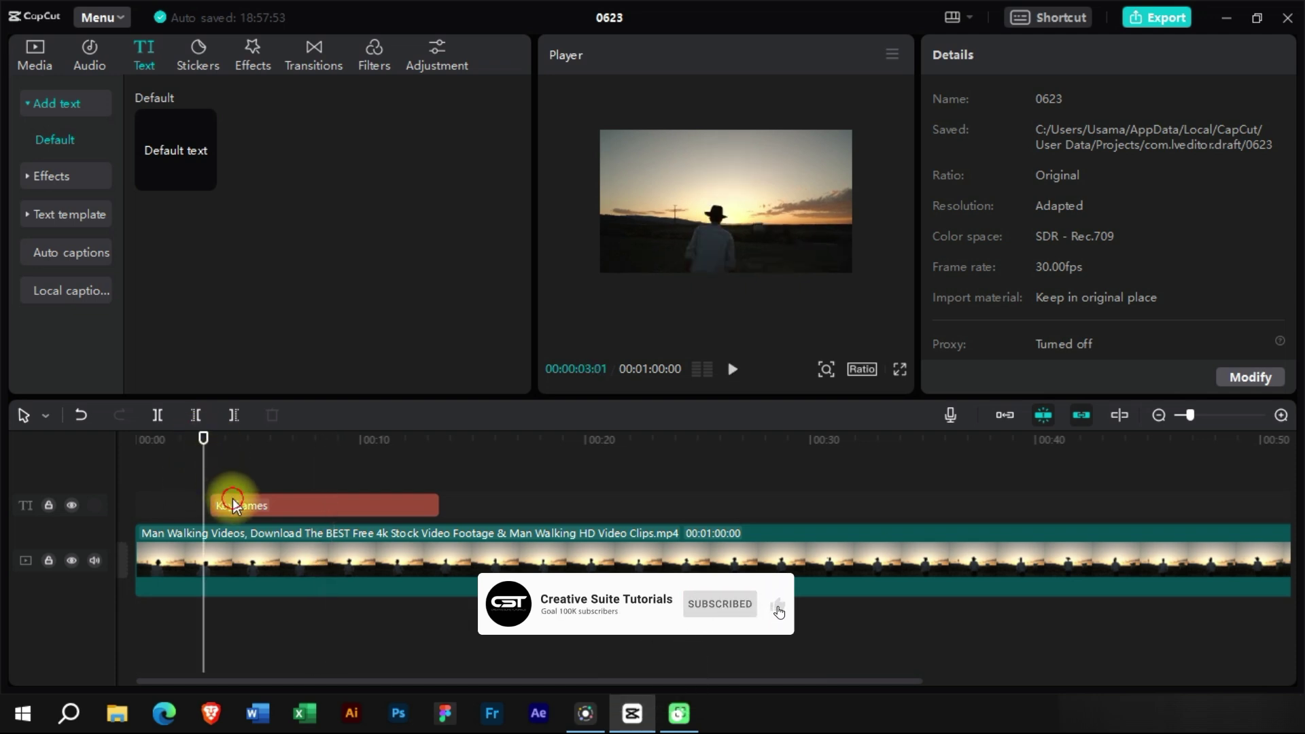
click(253, 510)
click(254, 513)
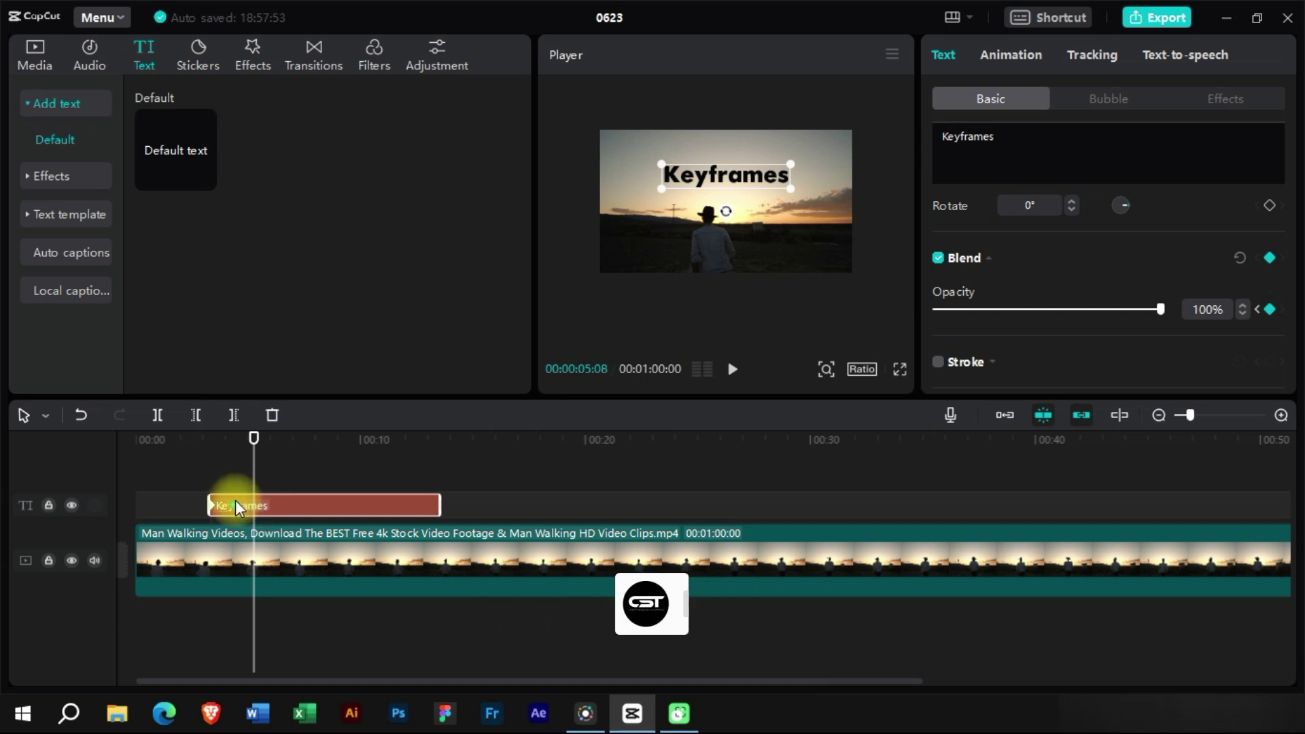
click(200, 442)
key(space)
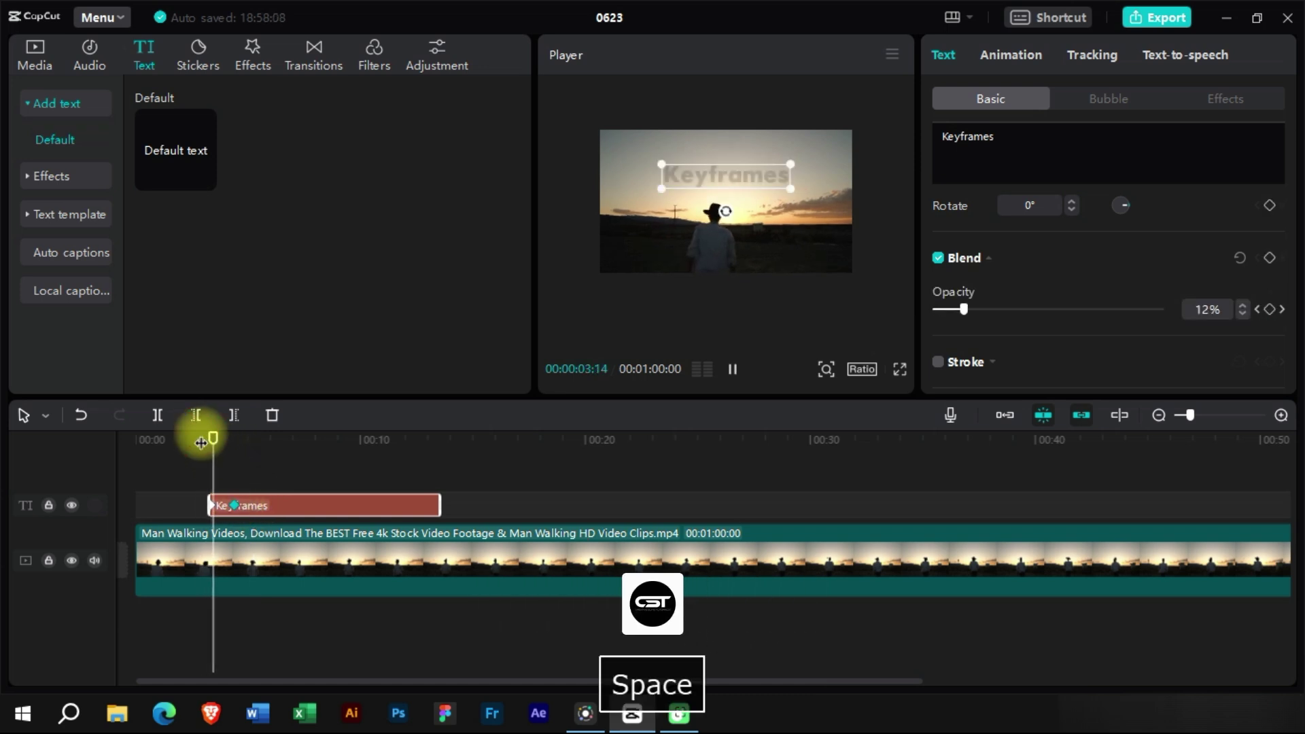
click(200, 459)
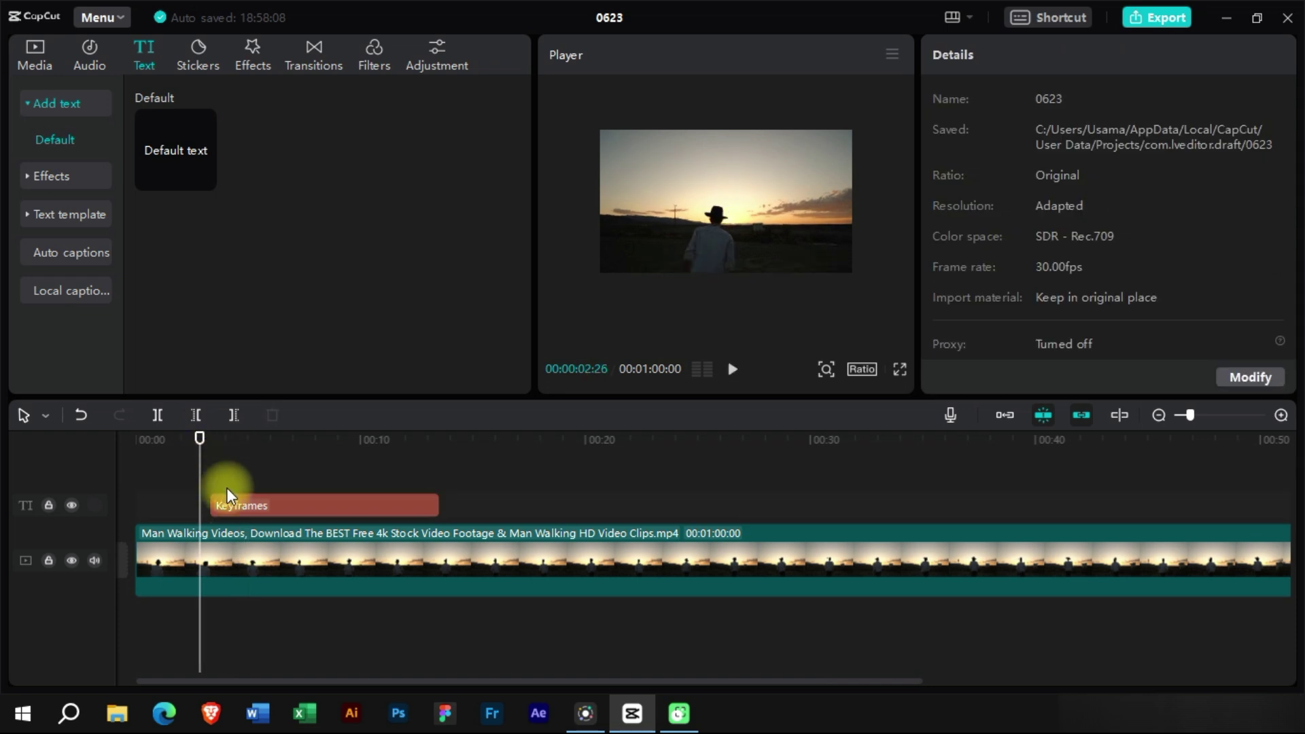
drag(239, 448, 312, 463)
click(326, 503)
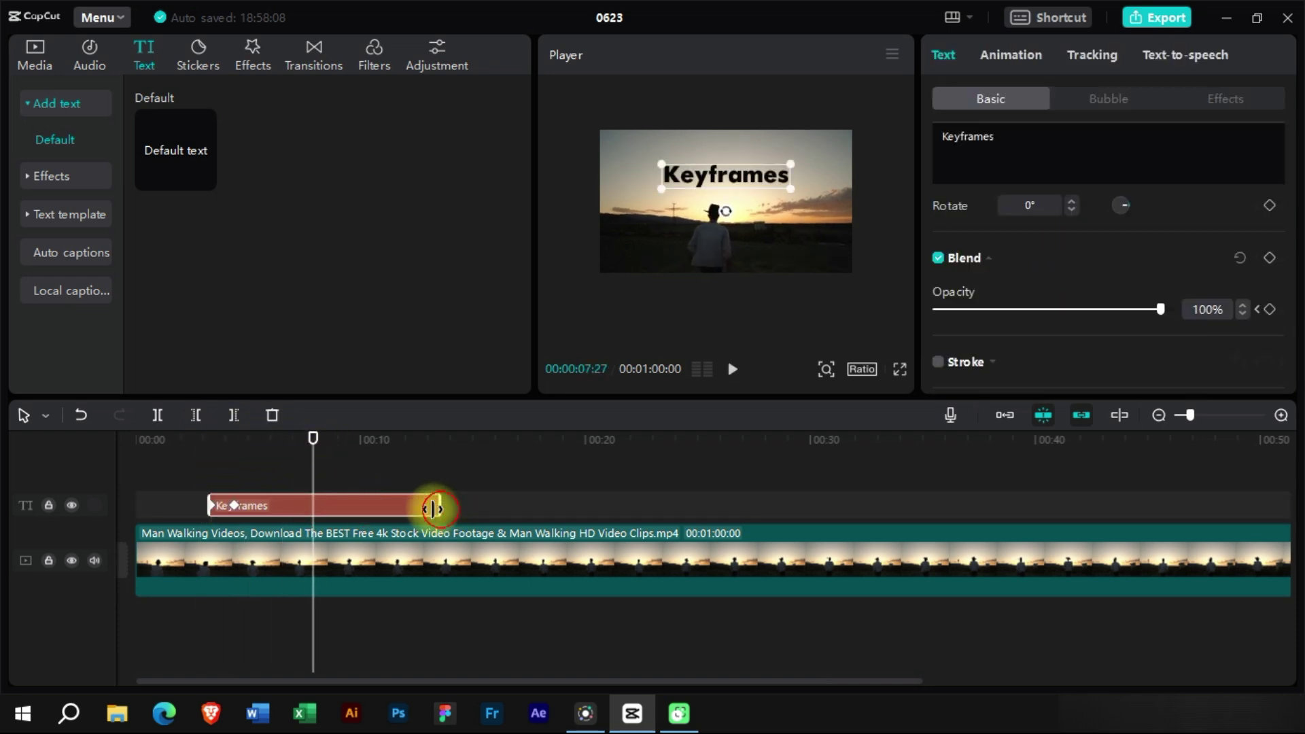
Trim the title clip, keyframe 100% opacity, then drop it to 0% at 00:00:09:04.
drag(433, 508, 342, 506)
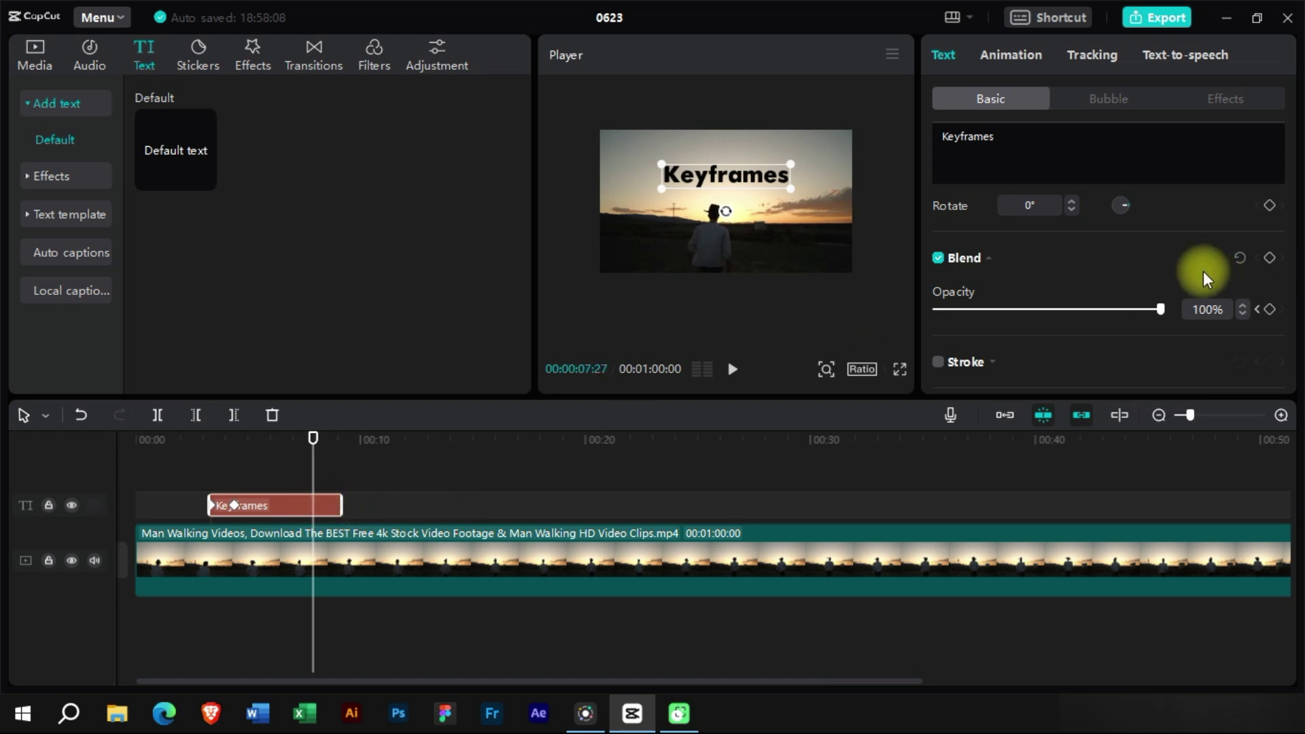
click(1270, 310)
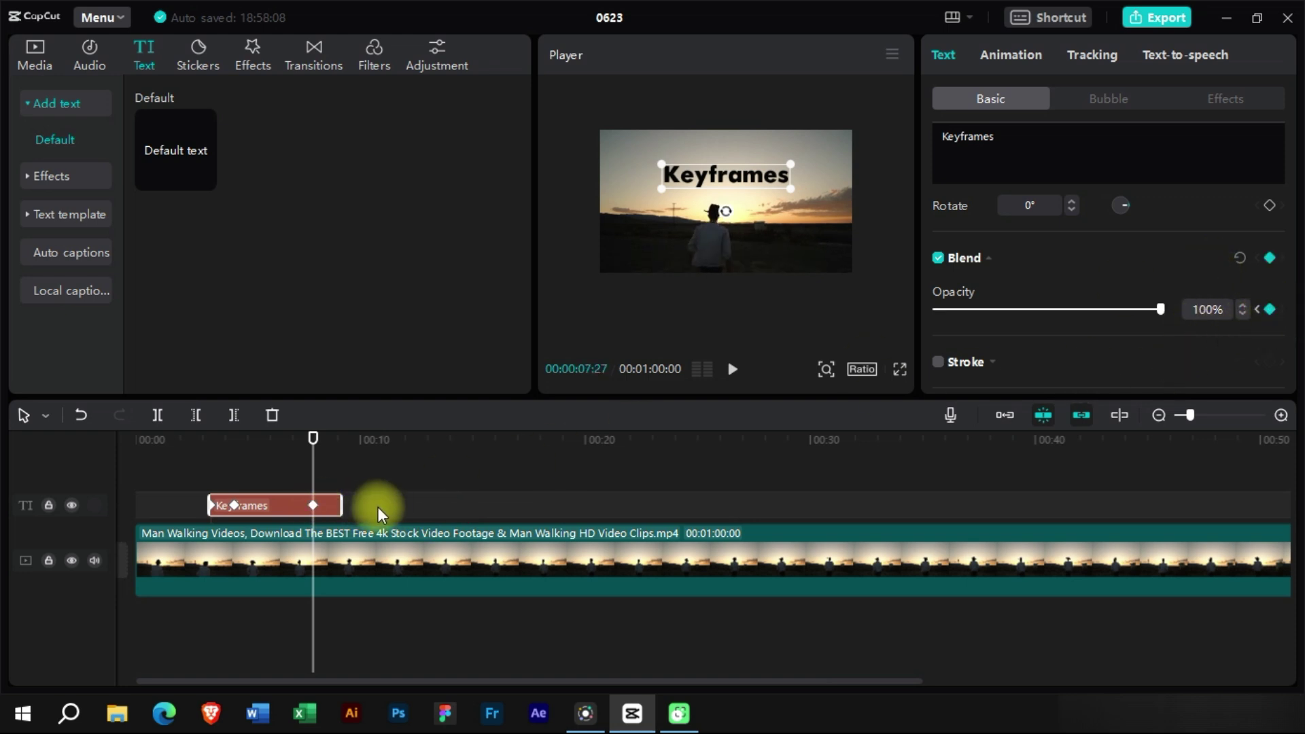
drag(314, 447, 336, 456)
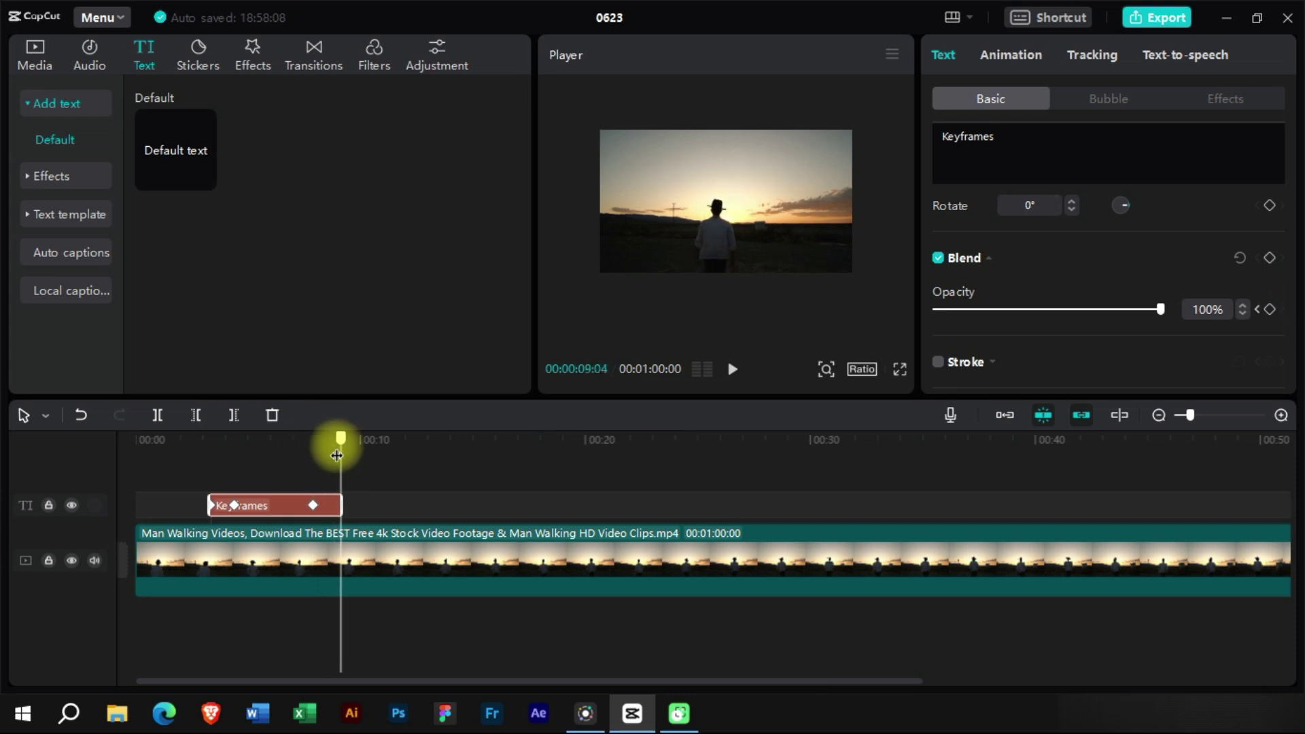
click(1270, 310)
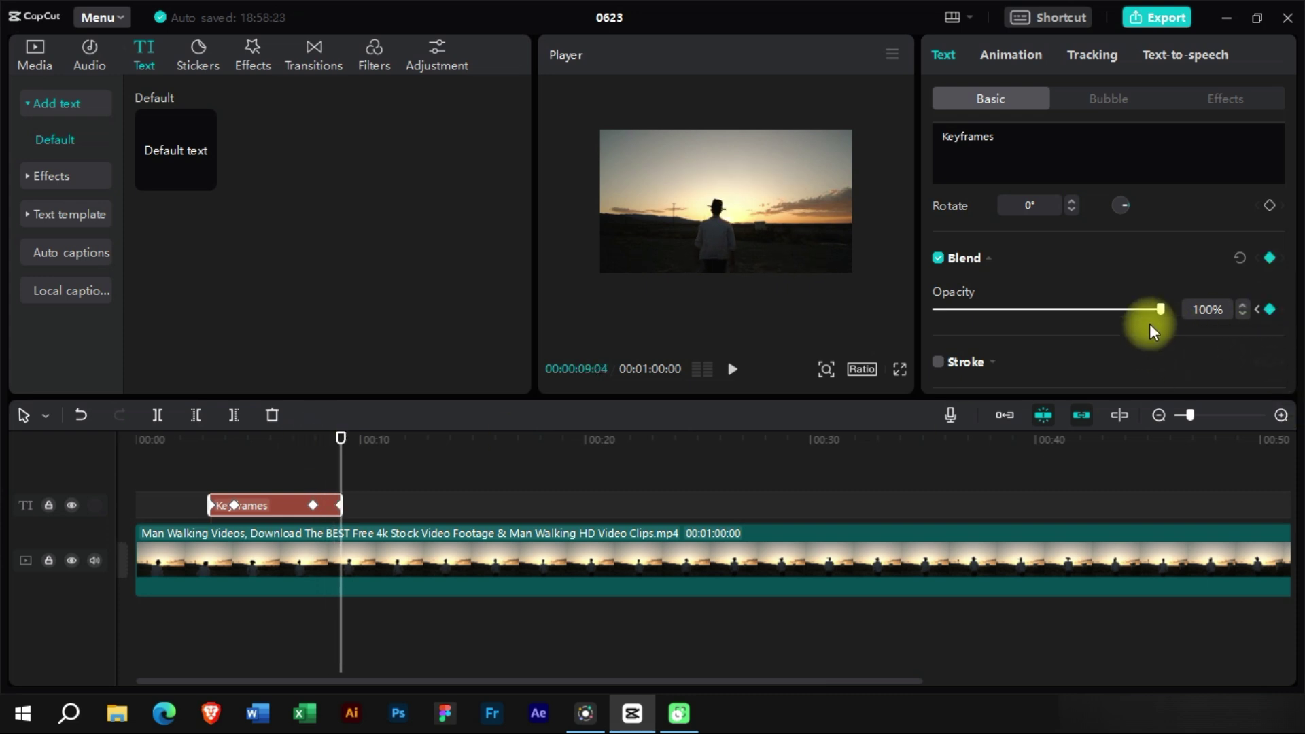
drag(1158, 310, 909, 310)
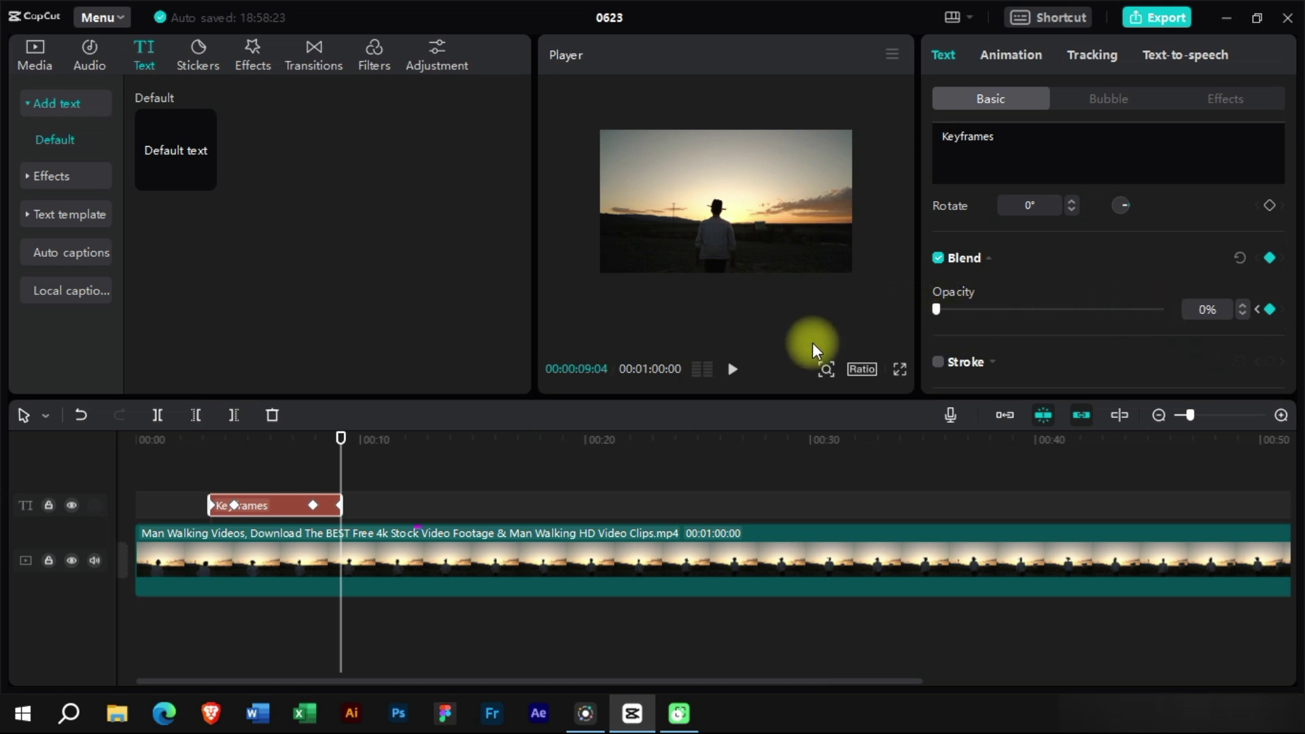
click(198, 455)
key(space)
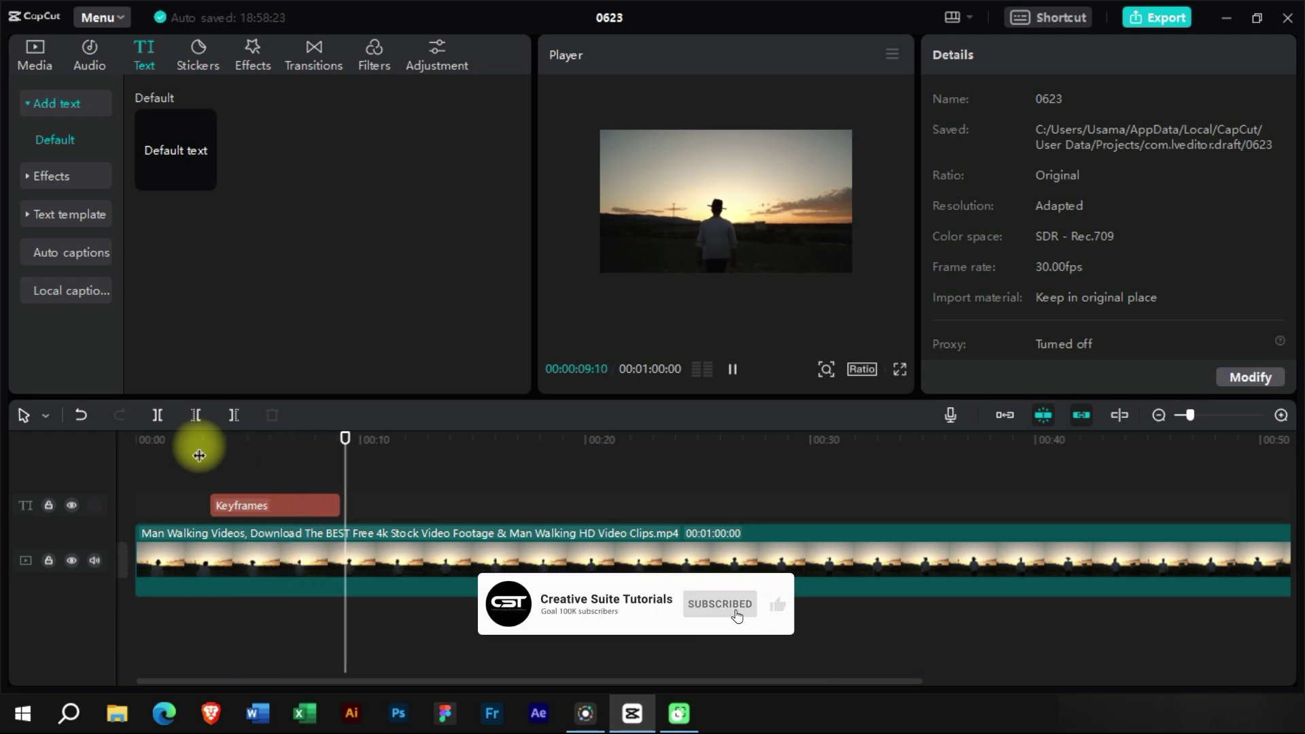
key(space)
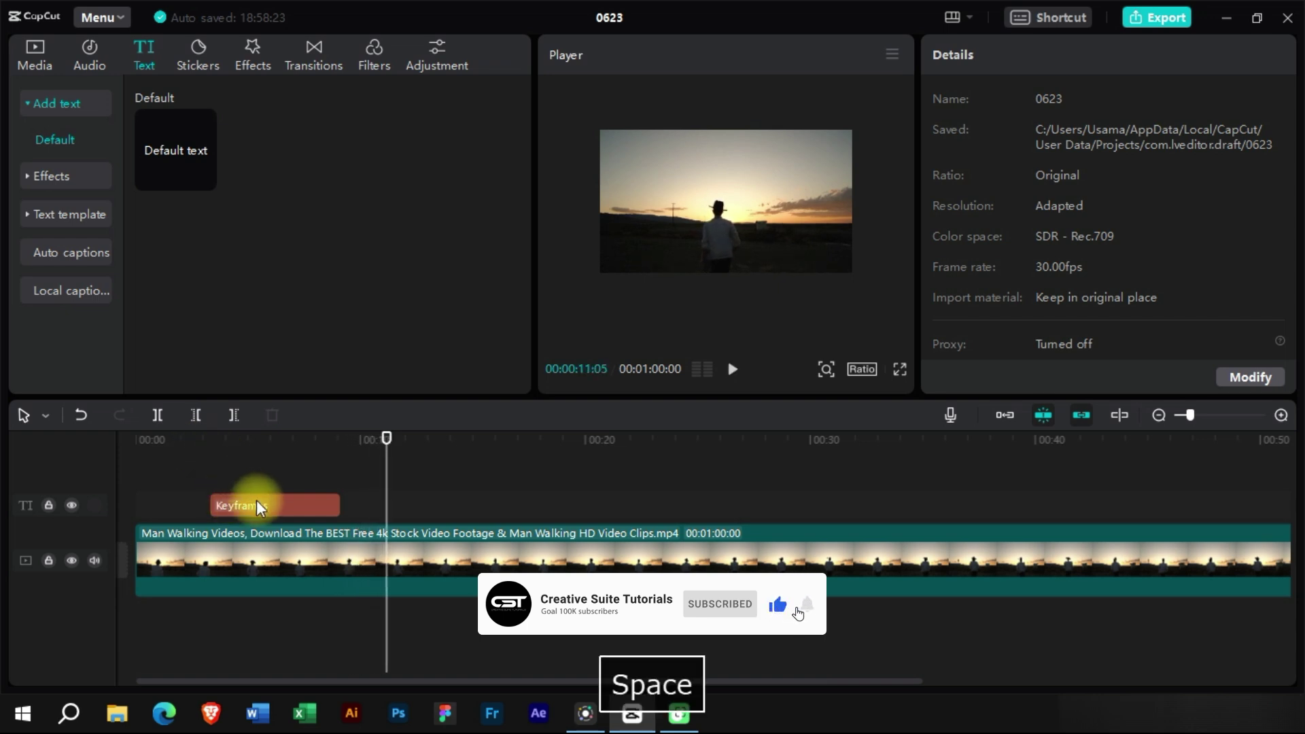
click(255, 501)
At about three seconds, keyframe the title's position and move it up above the frame.
click(219, 441)
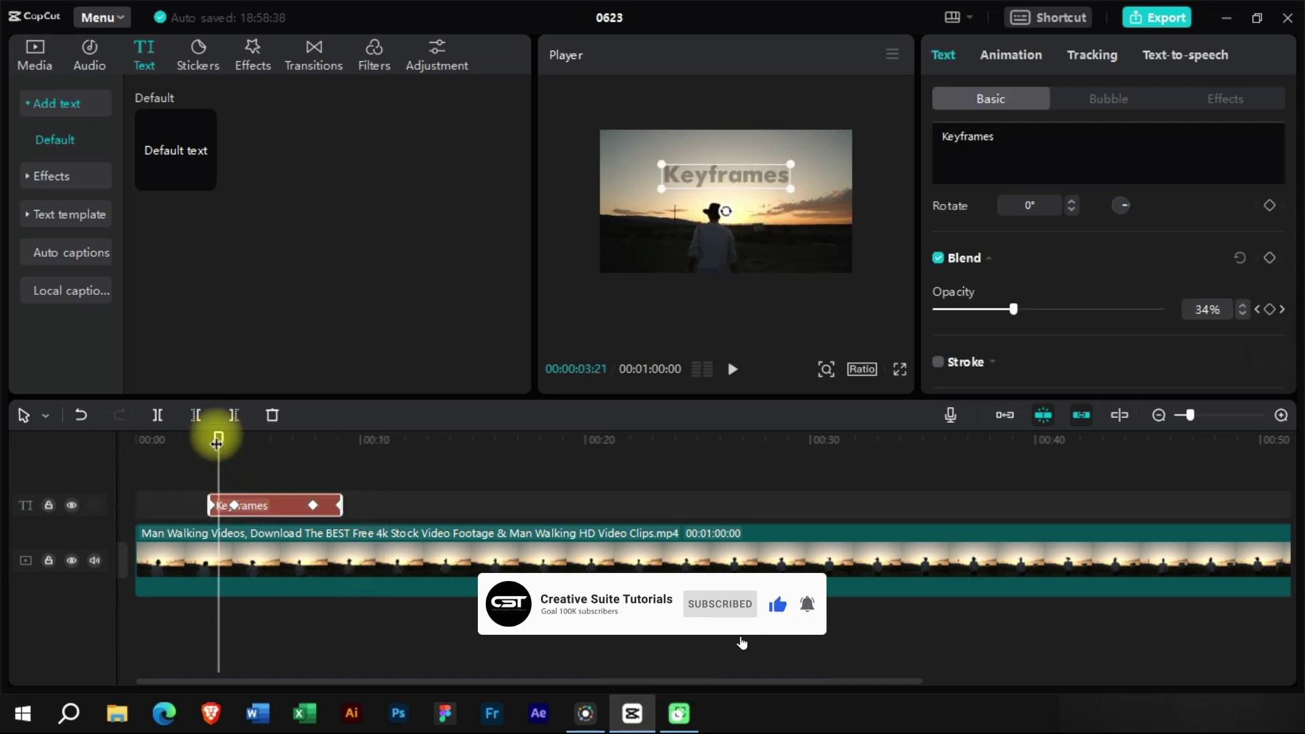
mouse_move(206, 439)
mouse_down()
mouse_move(248, 438)
mouse_move(210, 439)
mouse_up()
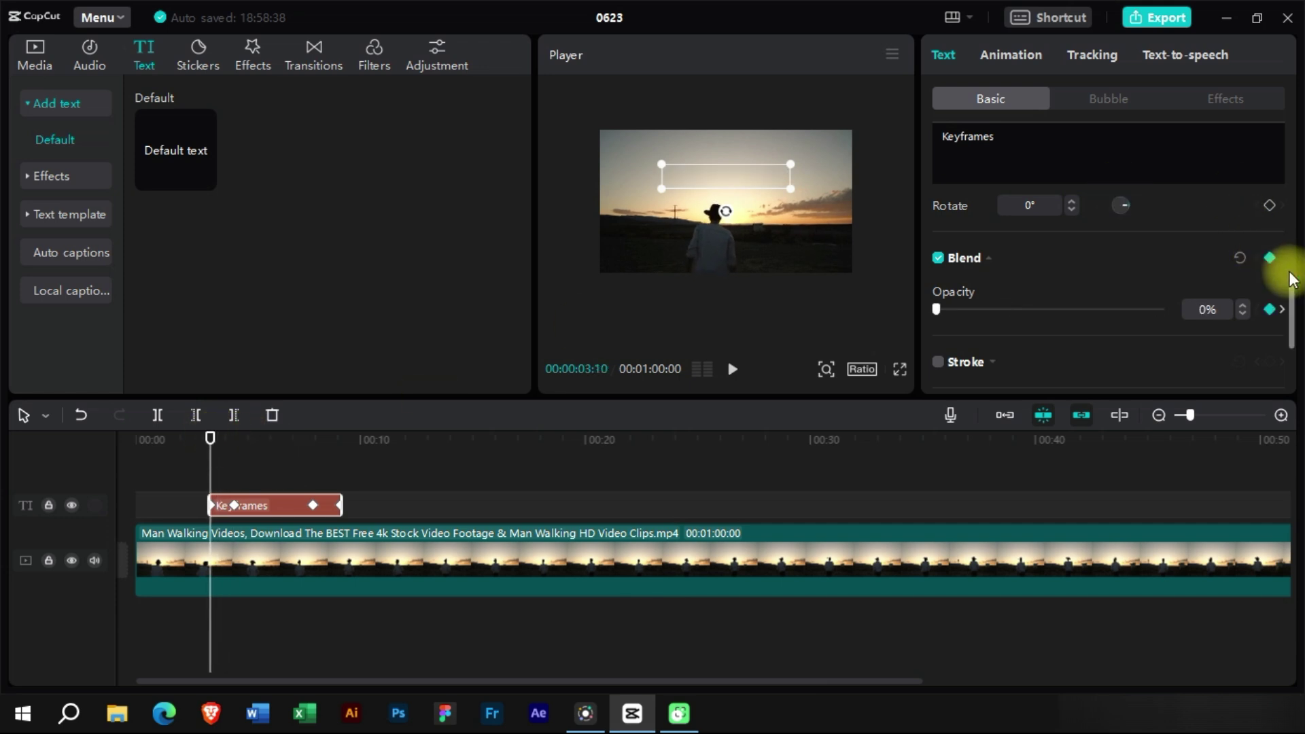
scroll(1278, 272, up, 3)
scroll(1278, 278, up, 3)
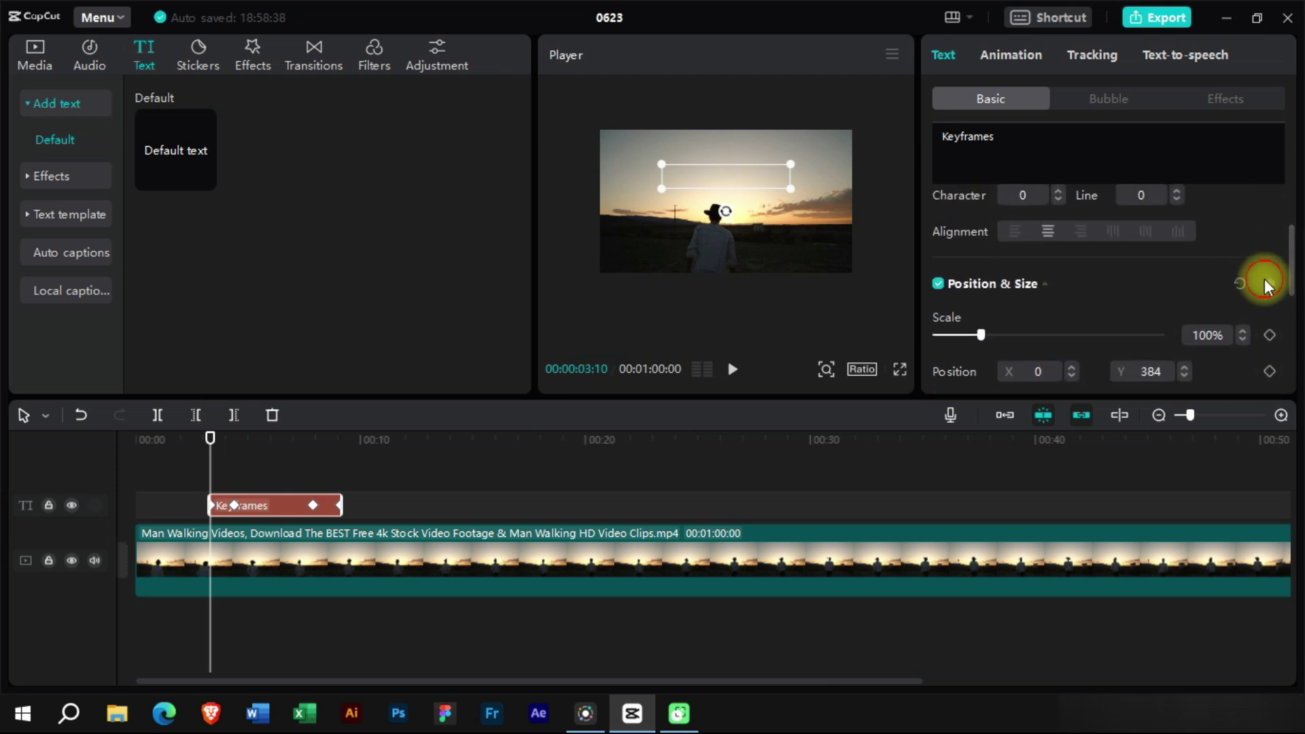
click(1269, 284)
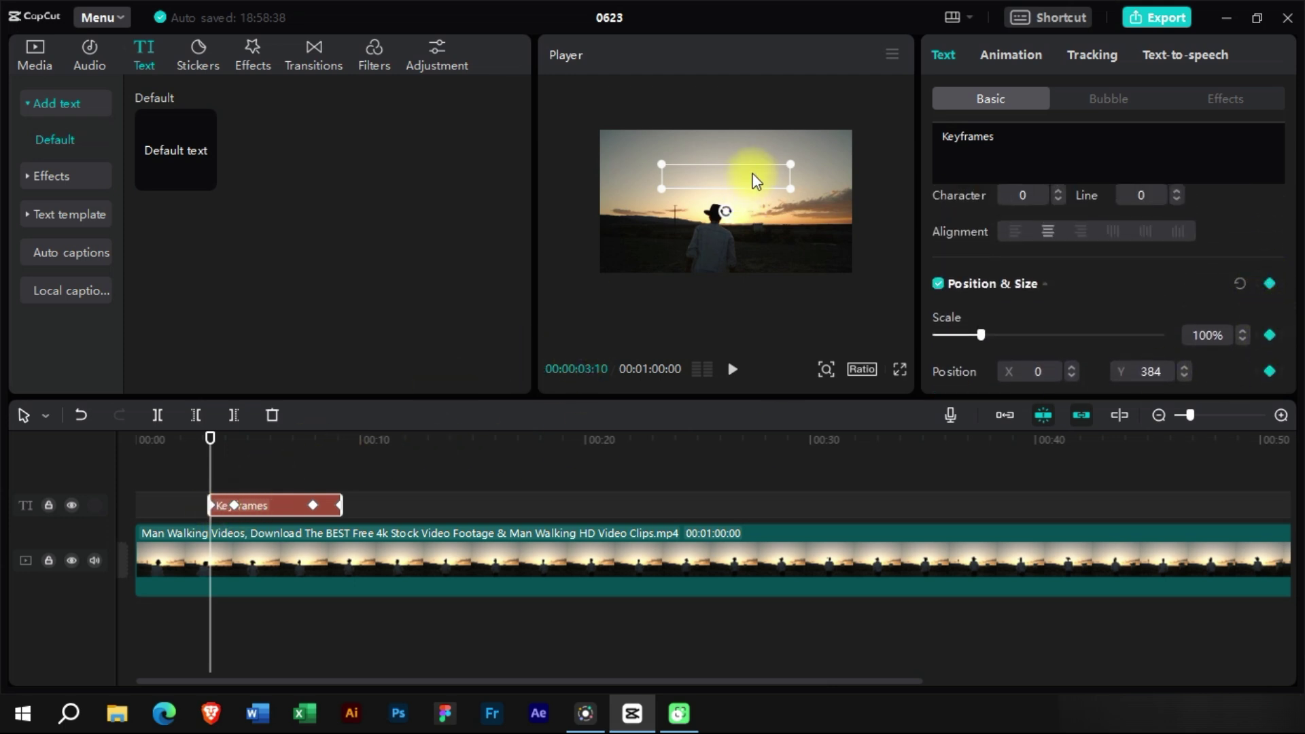
drag(732, 178, 731, 114)
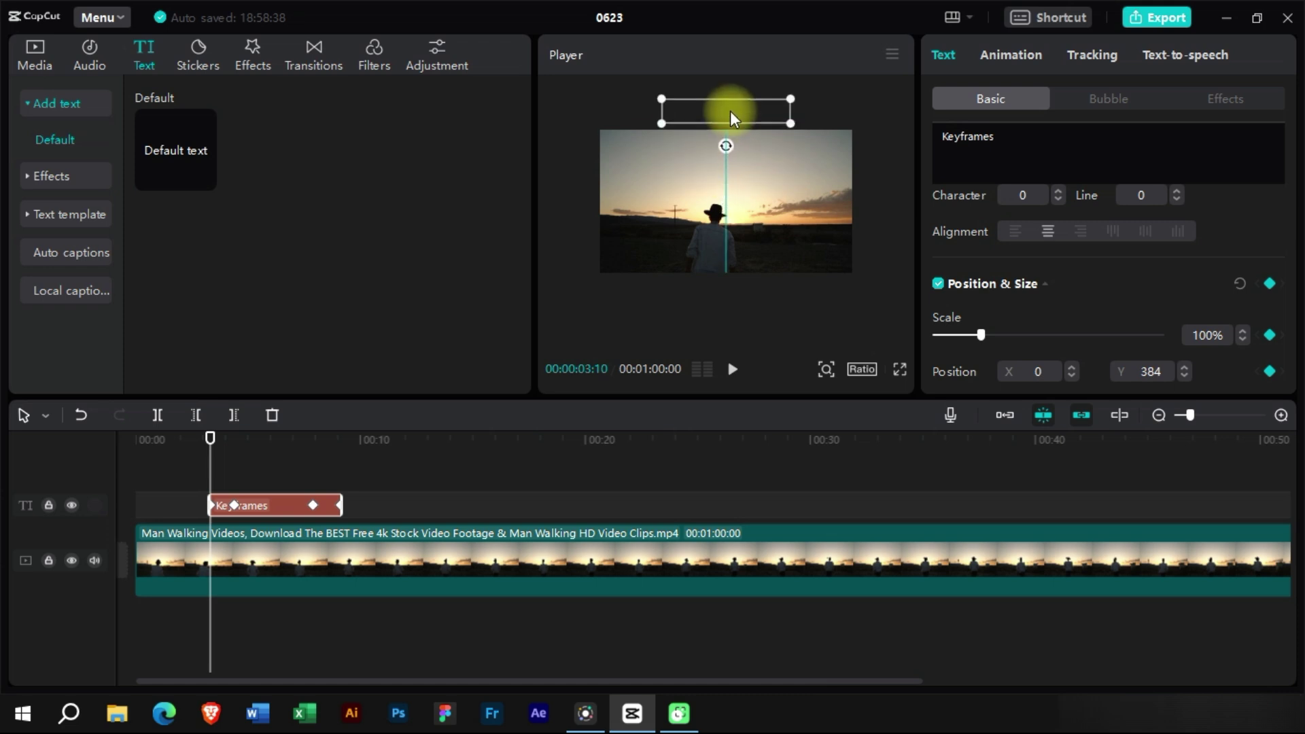
click(238, 372)
At about four seconds, keyframe the title back down onto the video's top and preview.
drag(210, 435, 234, 438)
click(1269, 283)
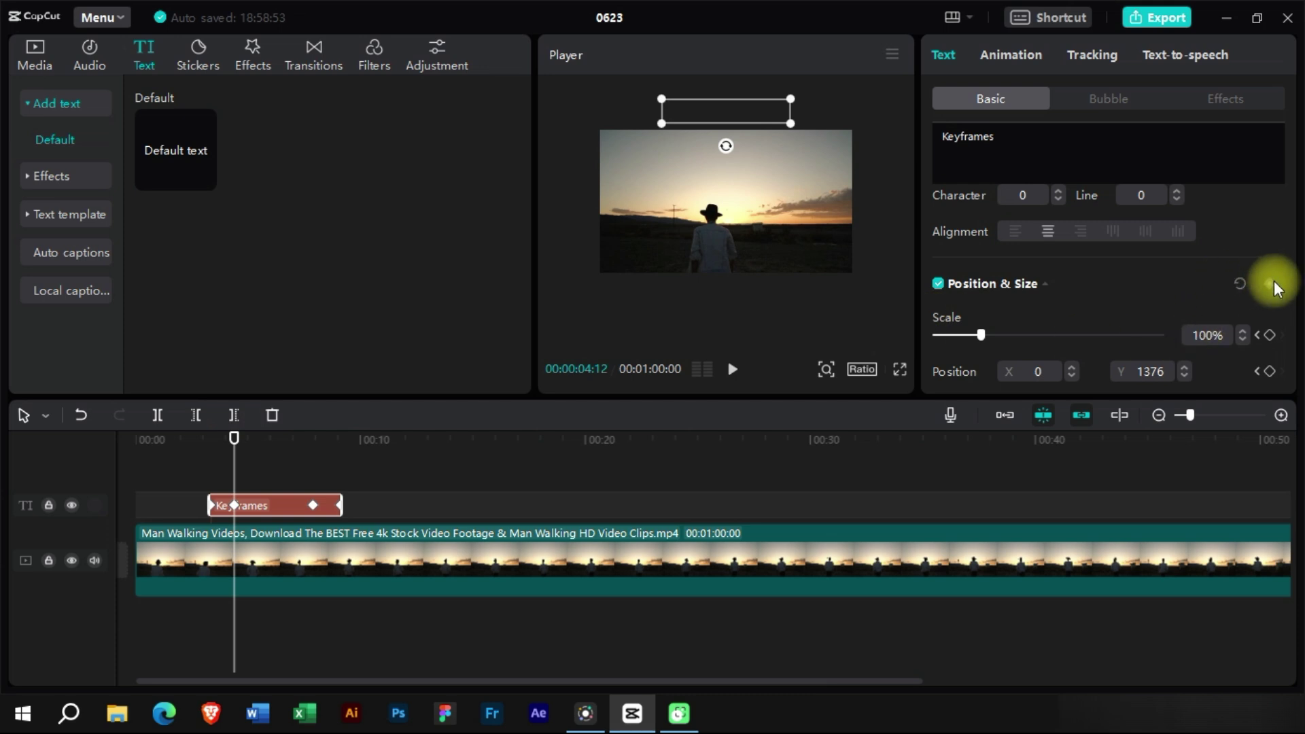
drag(708, 107, 719, 153)
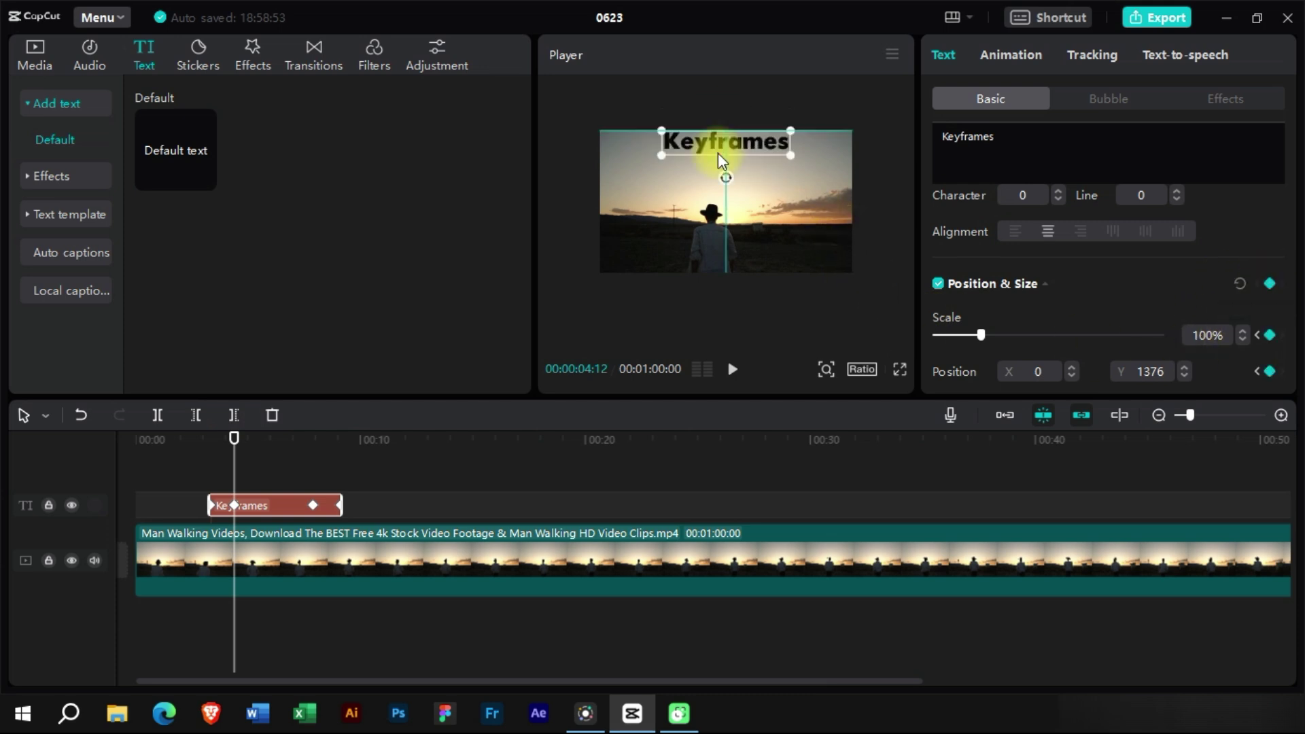
key(space)
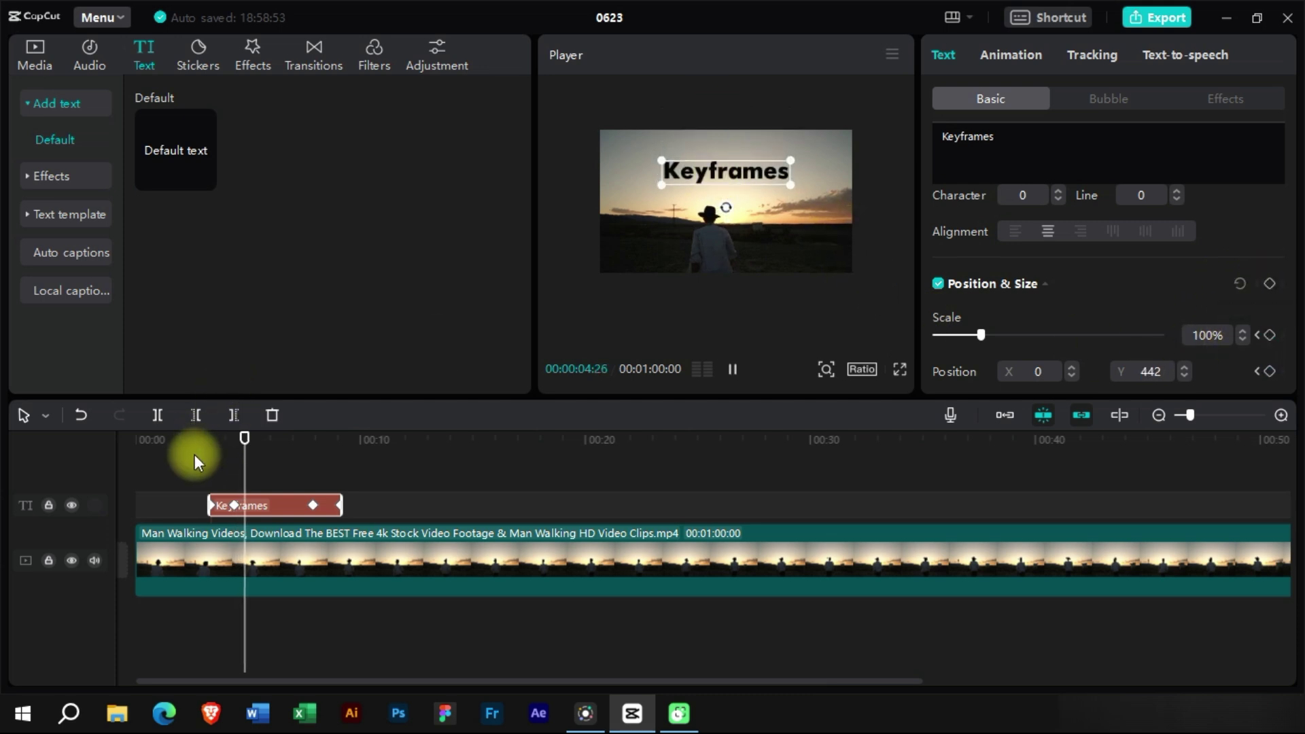
click(194, 454)
key(space)
key(space)
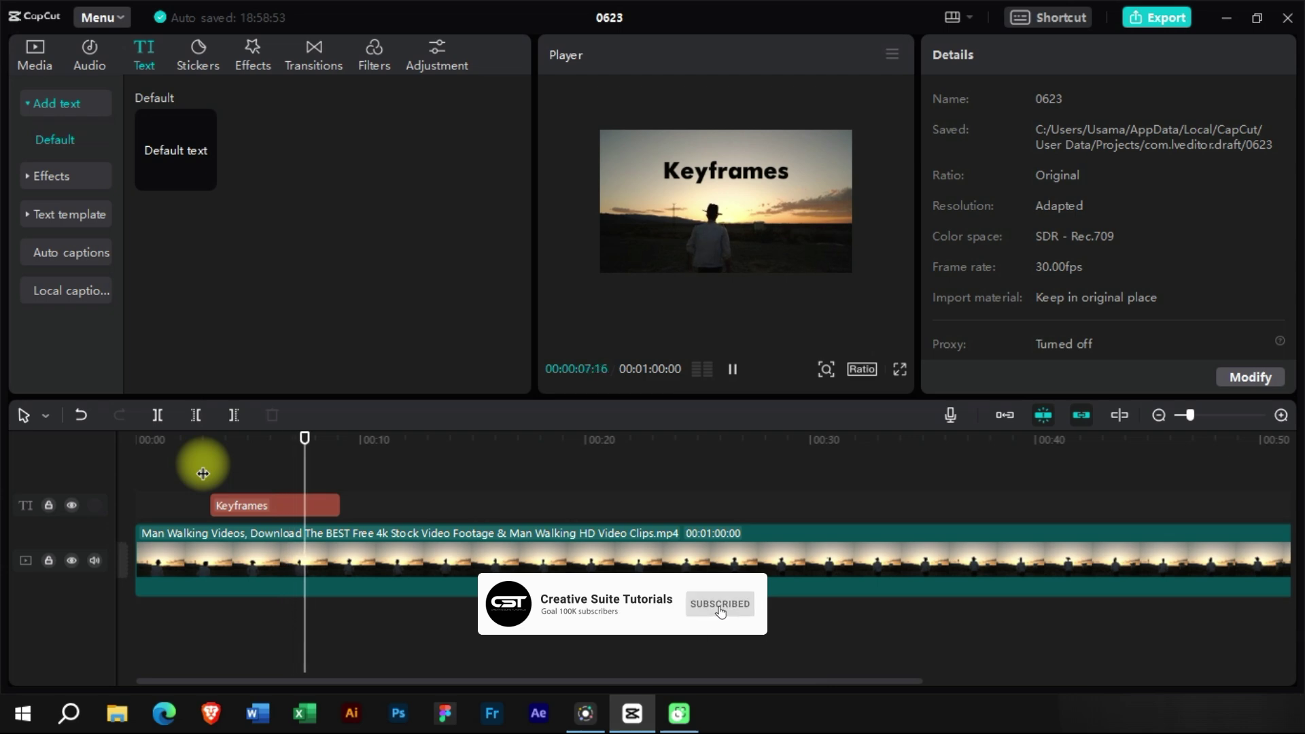
key(space)
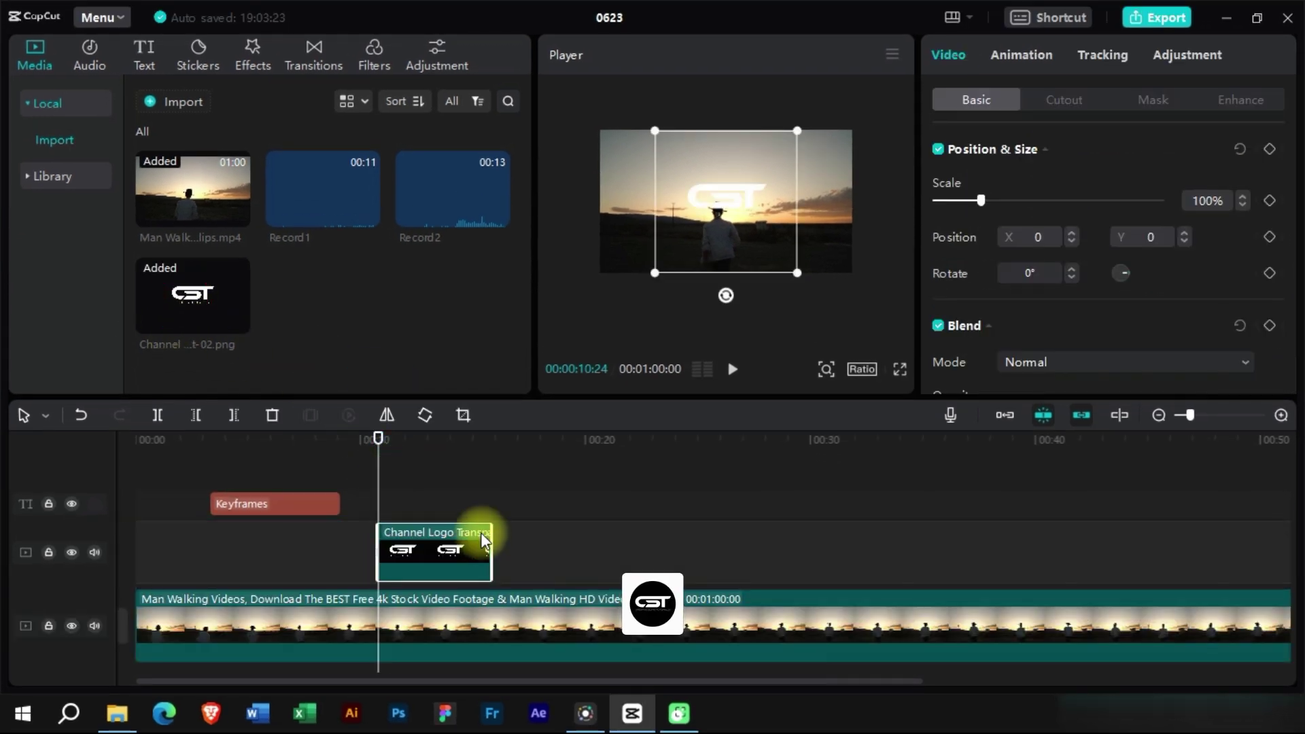
Resize the CST logo in the Player and fine-tune its scale to 60%.
drag(636, 285, 801, 161)
click(1239, 204)
click(1242, 197)
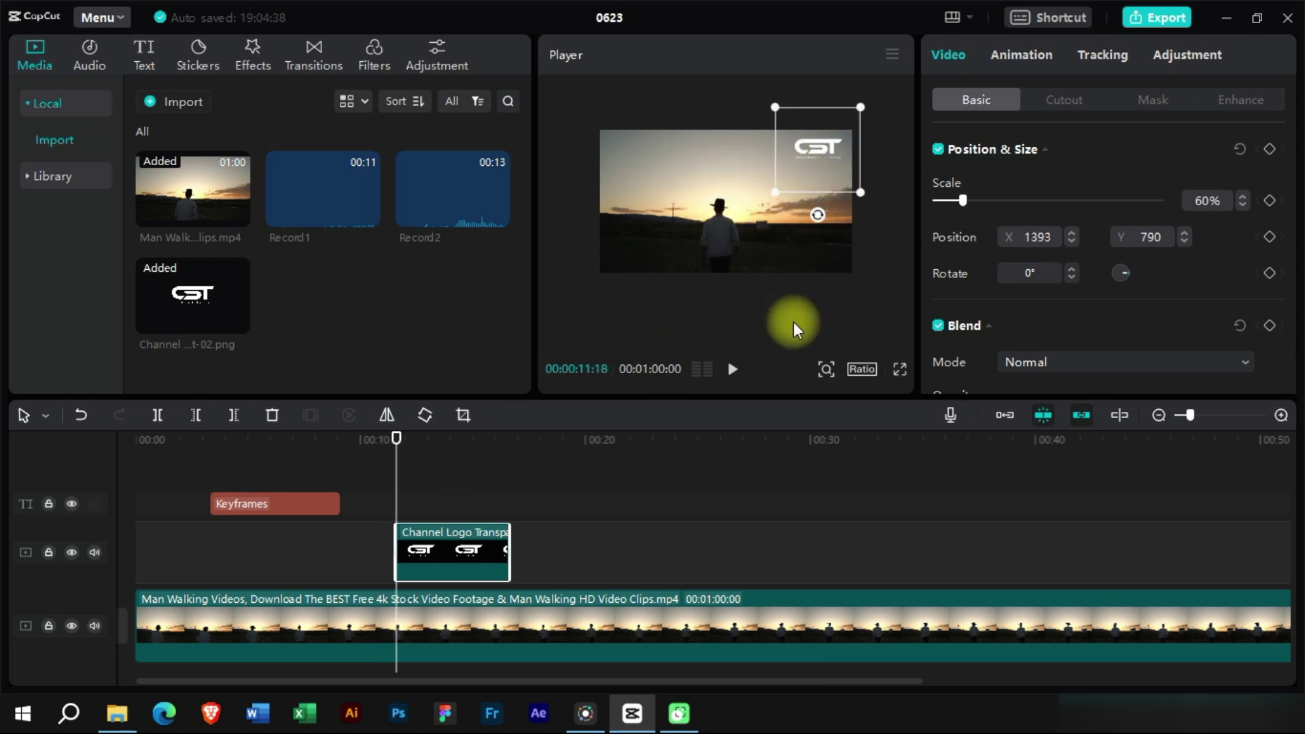
Keyframe the logo at 1% scale at its start, then 50% scale and 720° rotation at 00:00:12:16.
click(1269, 149)
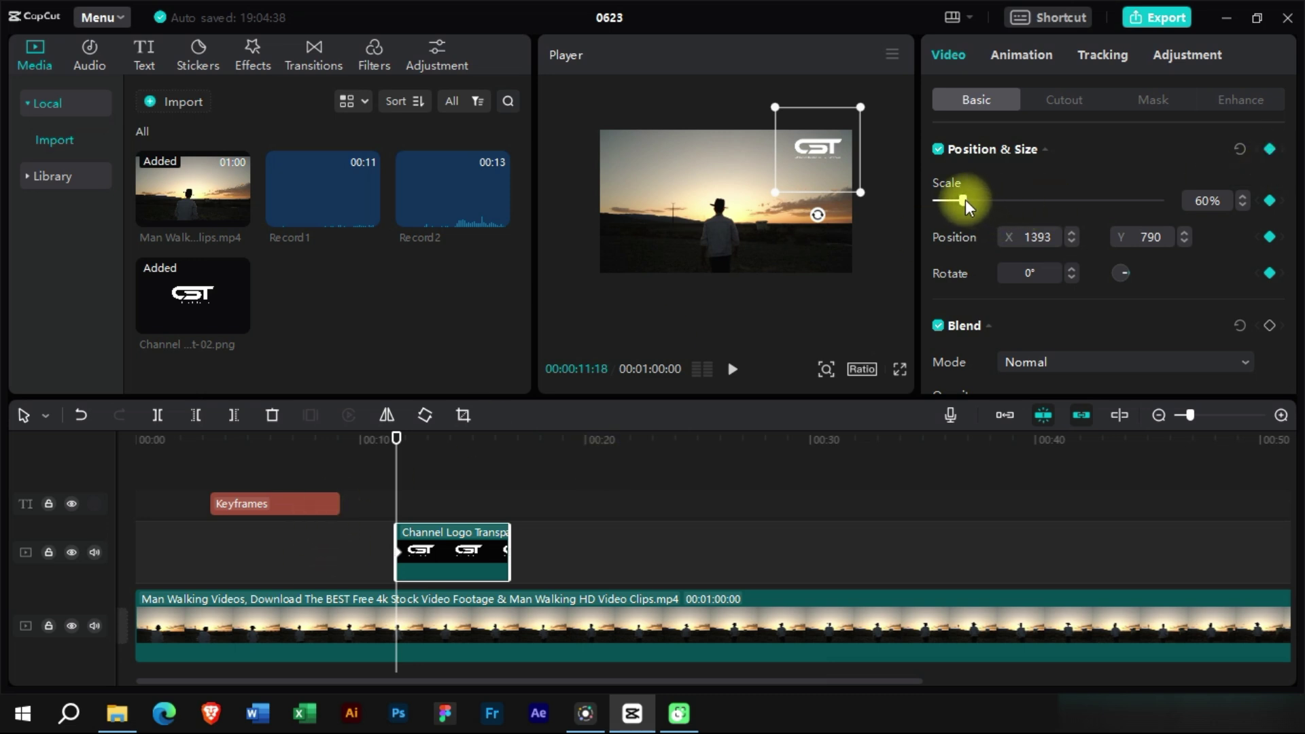
drag(966, 201, 926, 198)
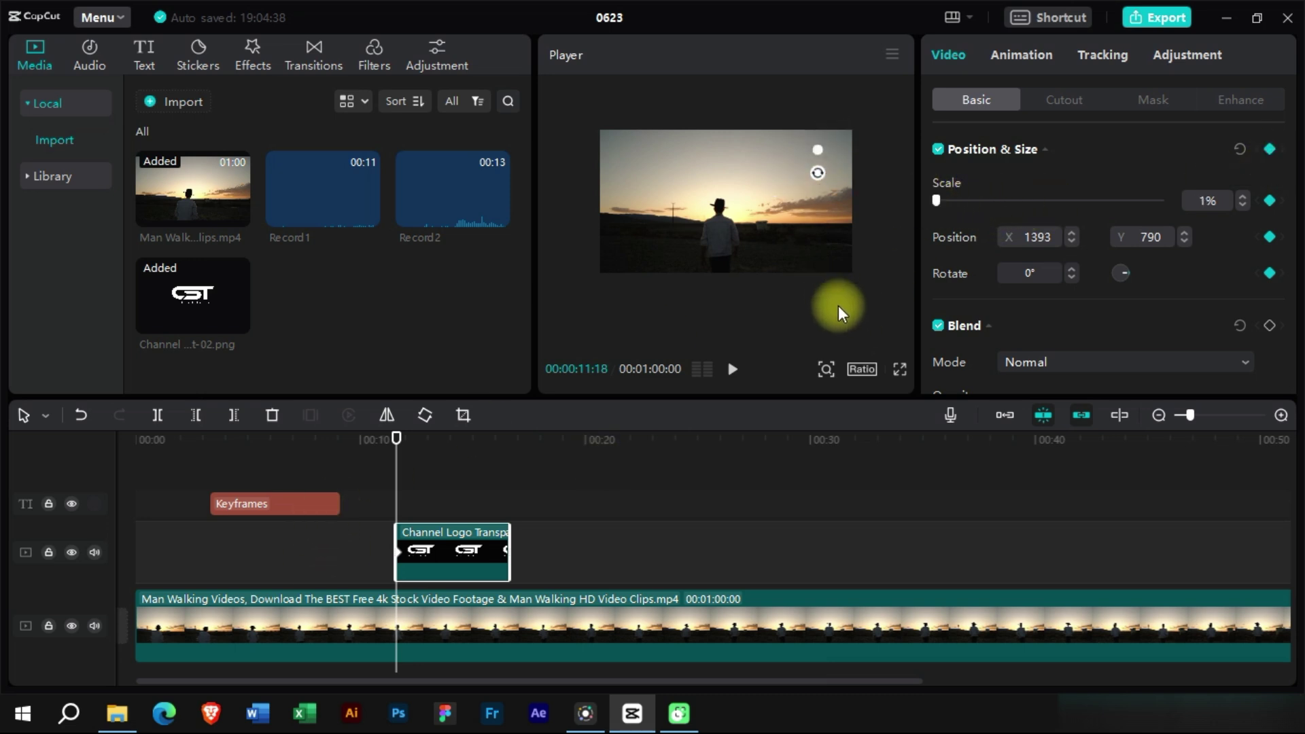
drag(394, 442, 418, 449)
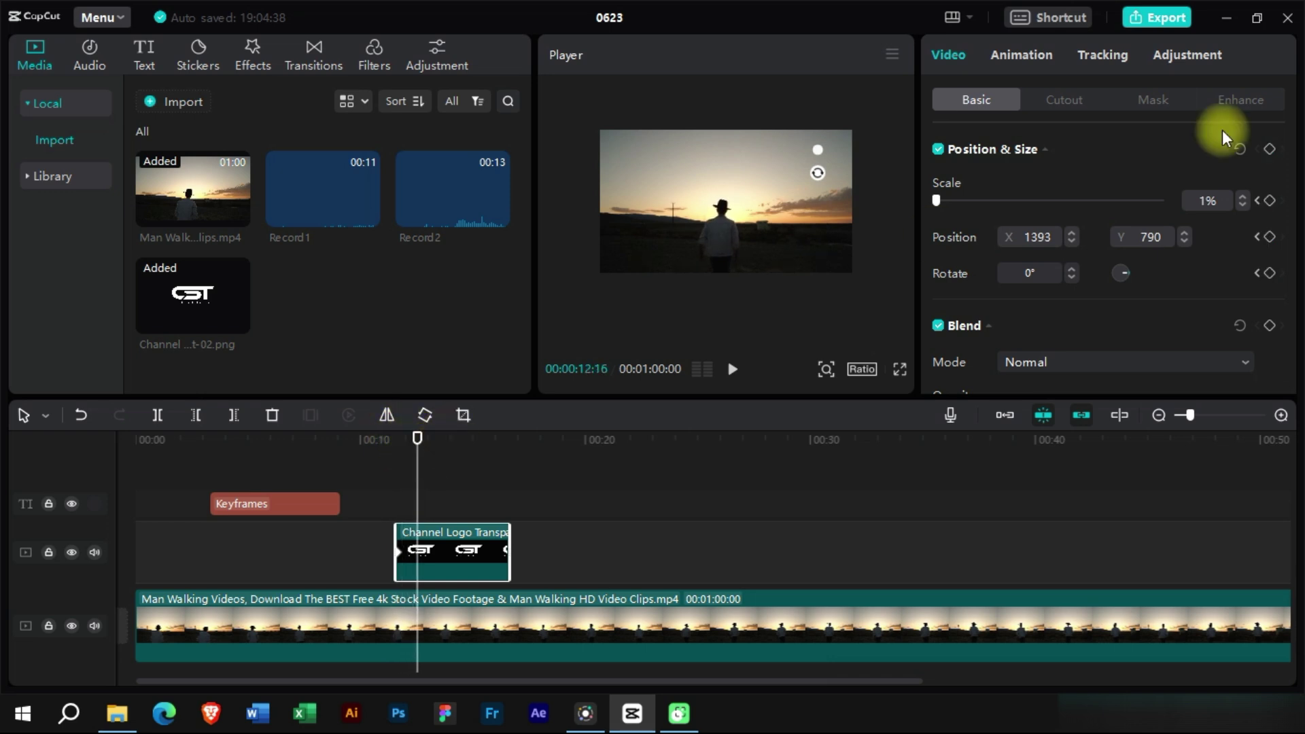
click(1206, 199)
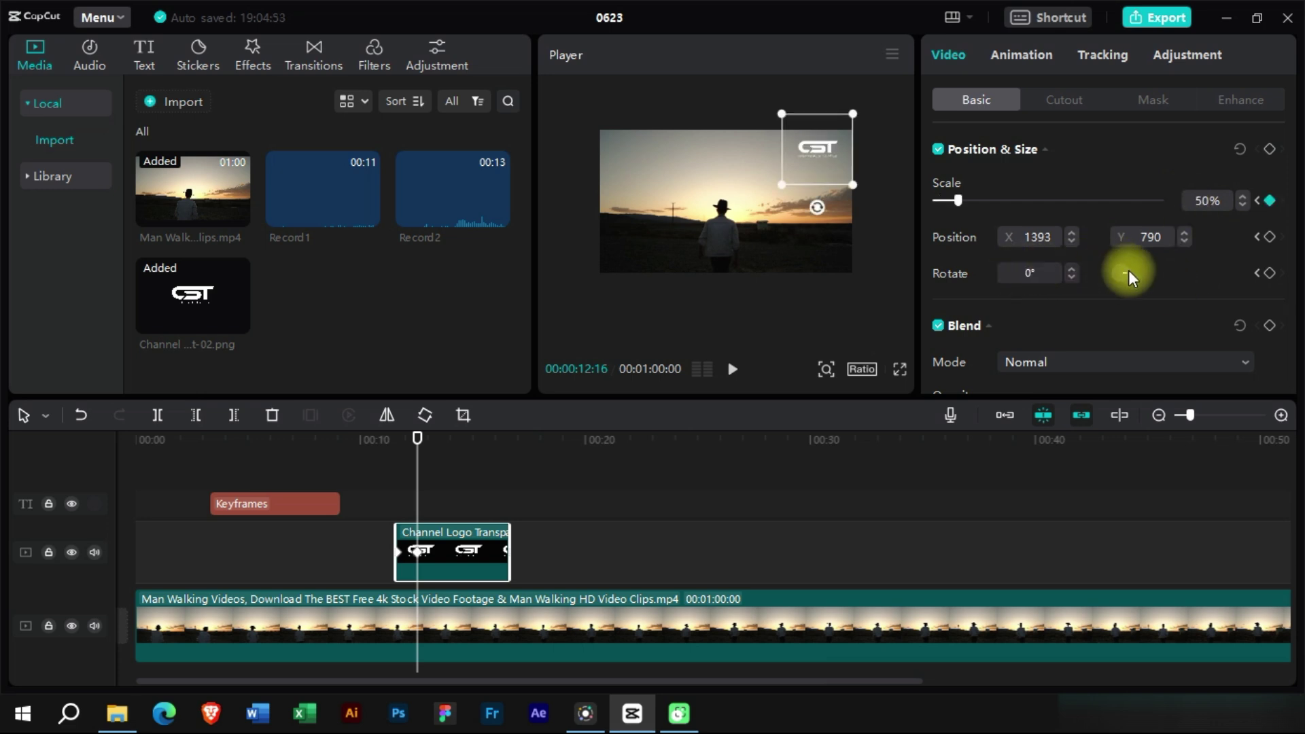
drag(1123, 272, 1119, 288)
mouse_move(1119, 259)
mouse_down()
mouse_move(1116, 284)
mouse_move(1121, 268)
mouse_move(1133, 277)
mouse_up()
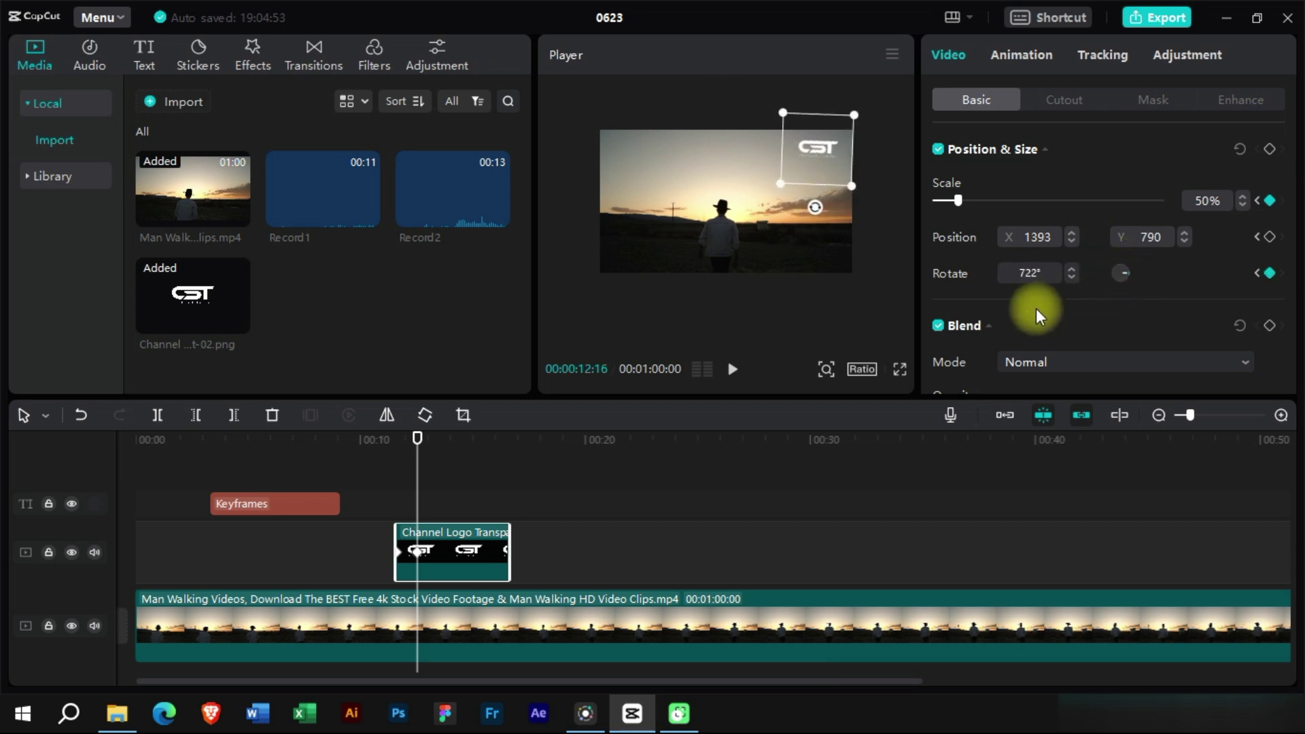
click(1072, 277)
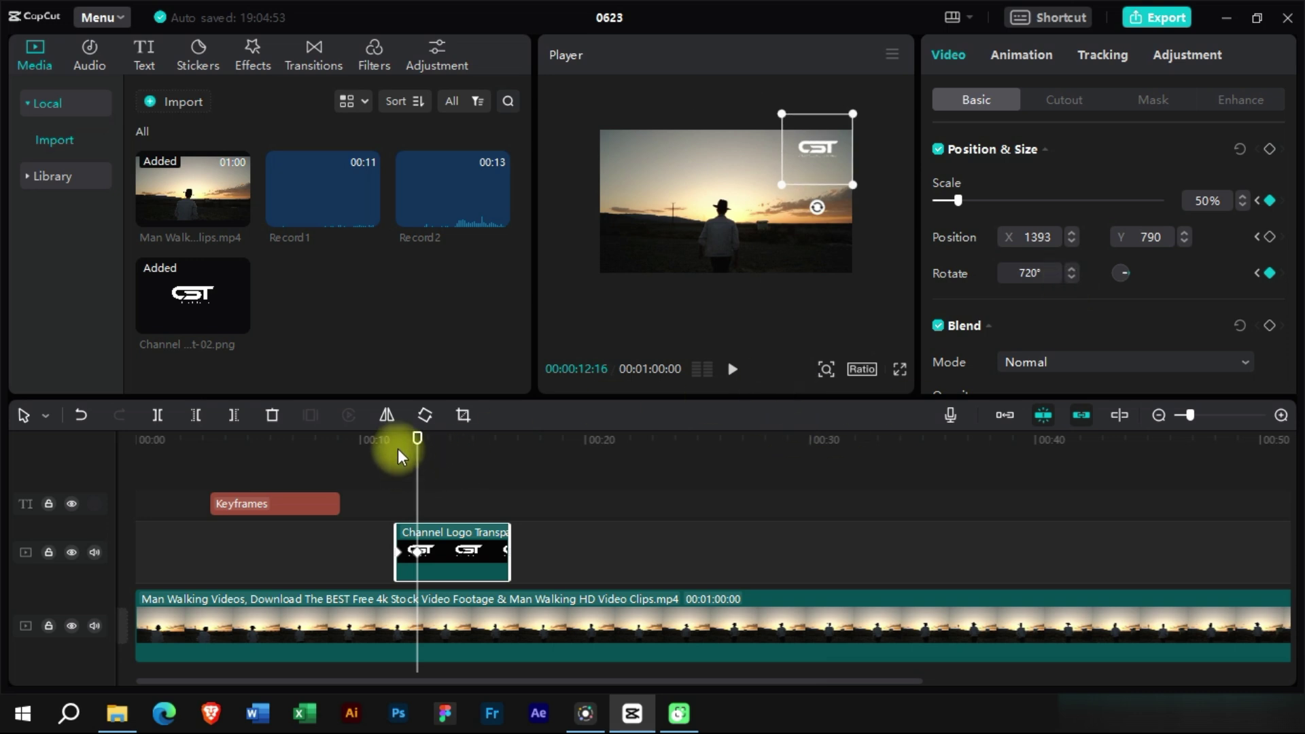
Preview the logo's scale-and-spin entrance and reselect the logo clip.
drag(393, 442, 376, 467)
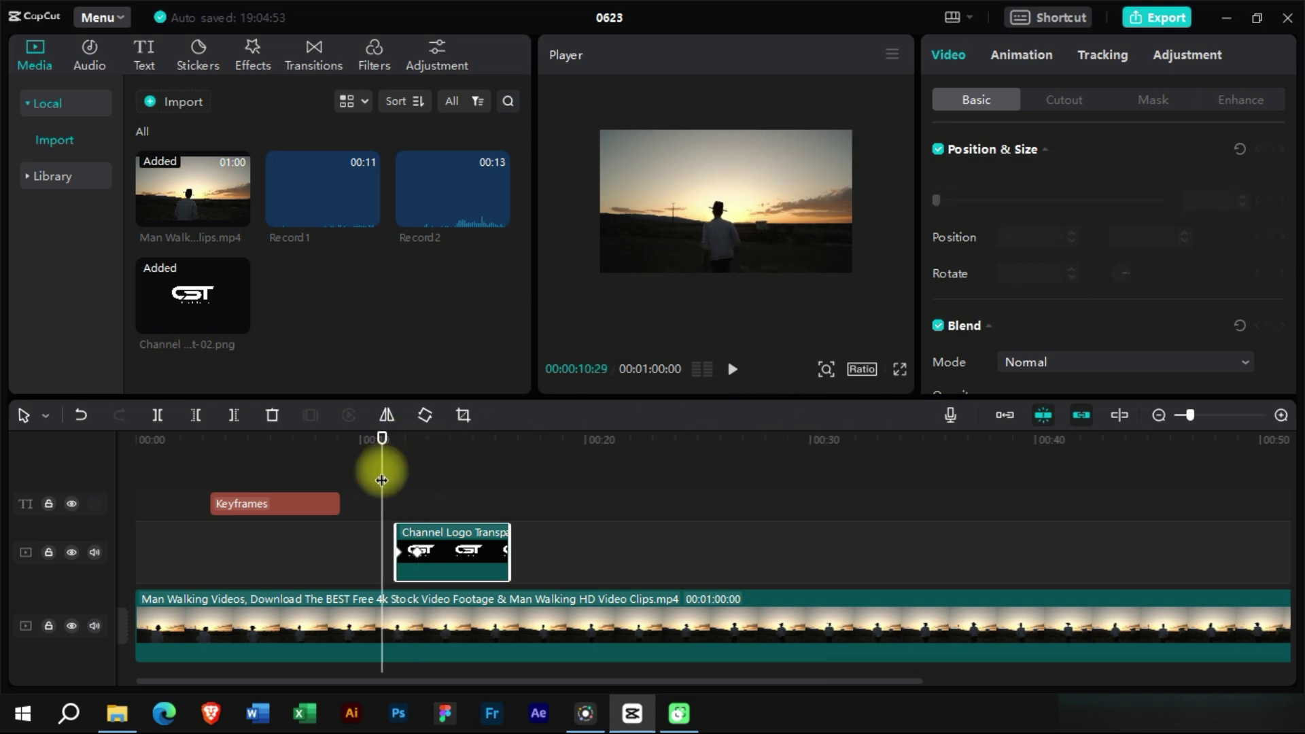
click(376, 482)
key(space)
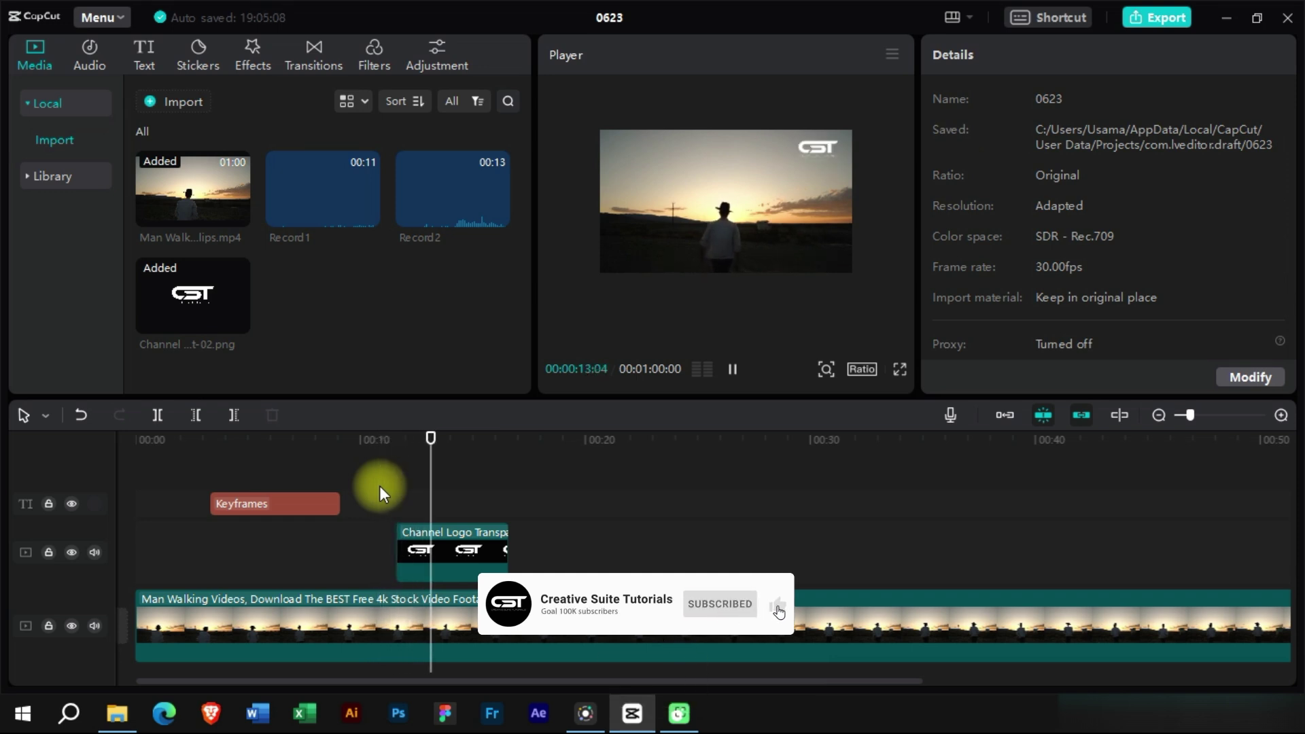
key(space)
click(411, 542)
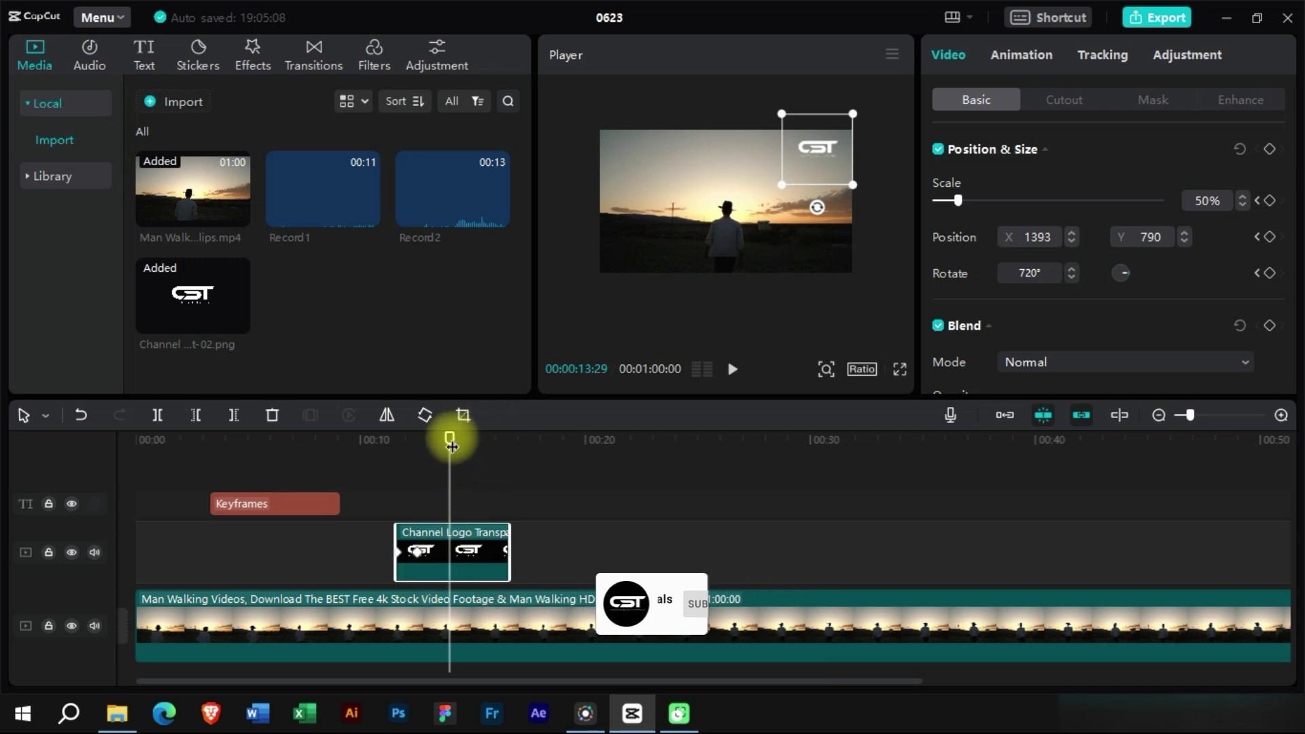
Add a keyframe near the logo clip's end holding 50% scale and 720° rotation.
drag(450, 439, 484, 441)
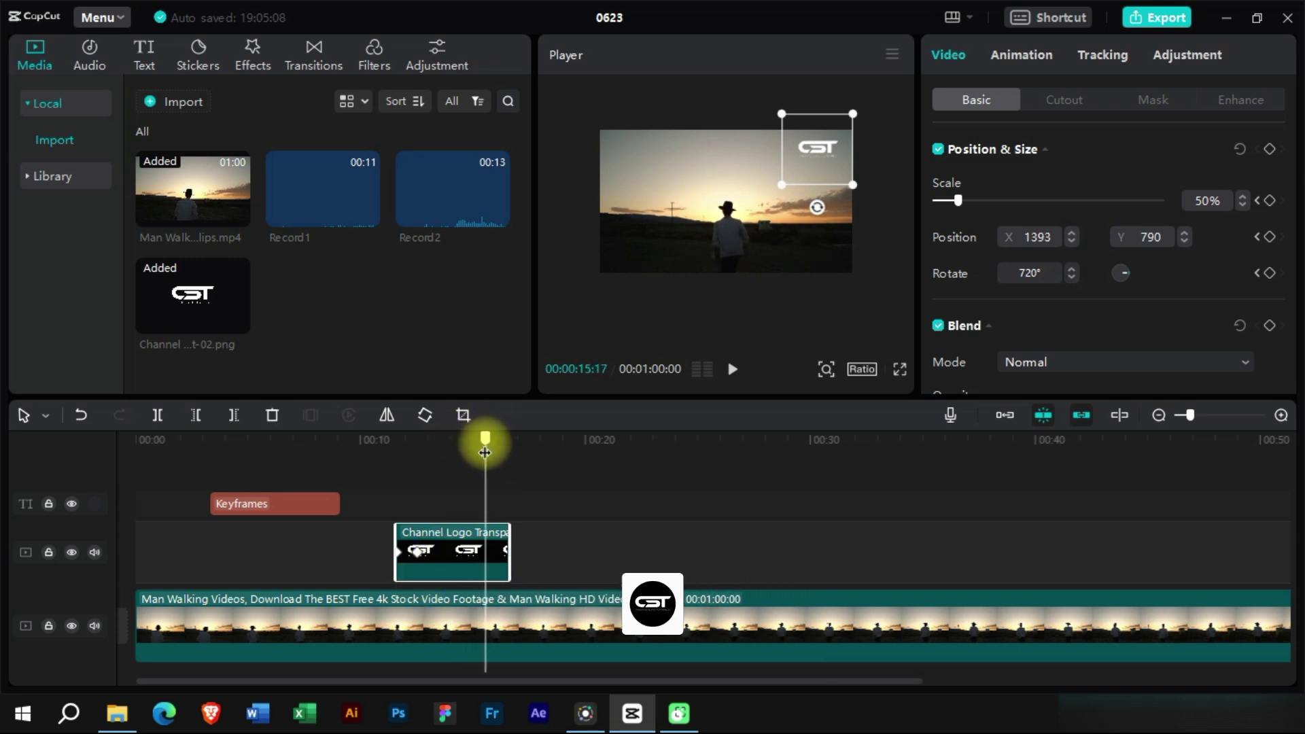
click(1269, 149)
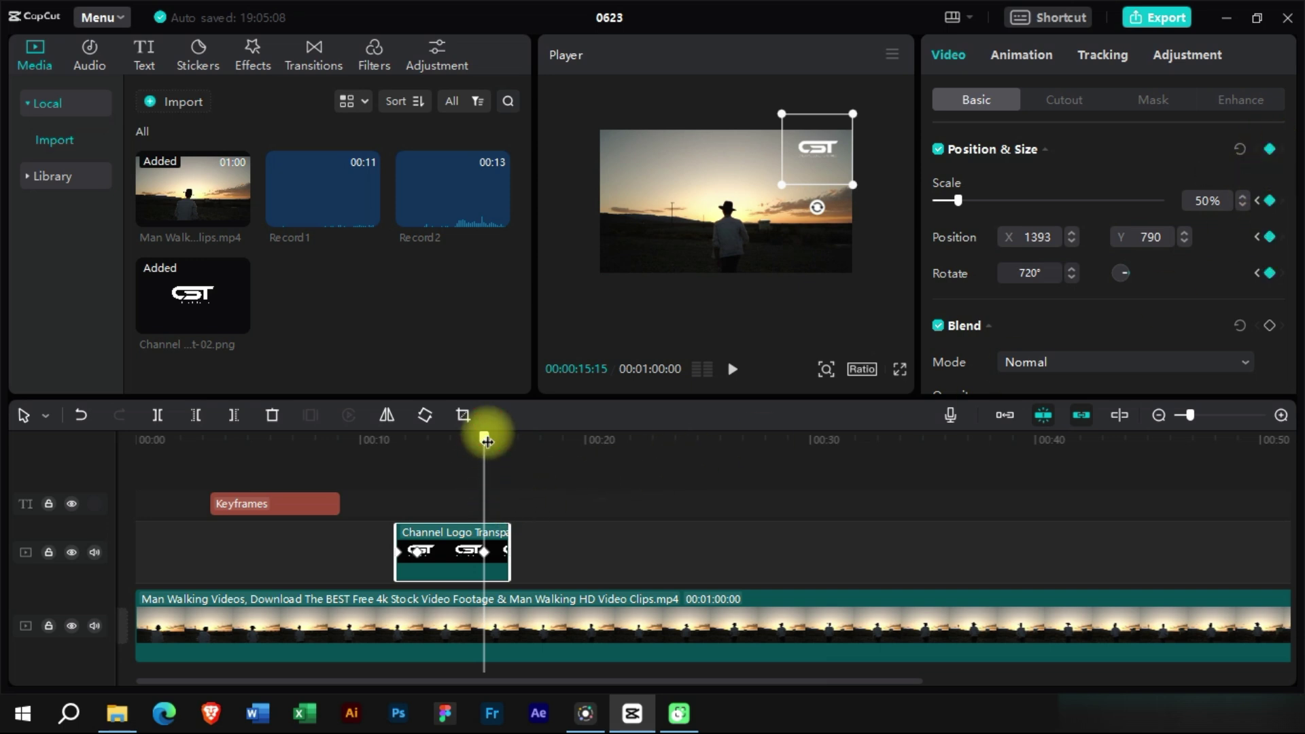
drag(486, 442, 461, 440)
Copy the logo's start keyframe and paste it at 00:00:16:07 to return it to 1% and 0°.
click(400, 552)
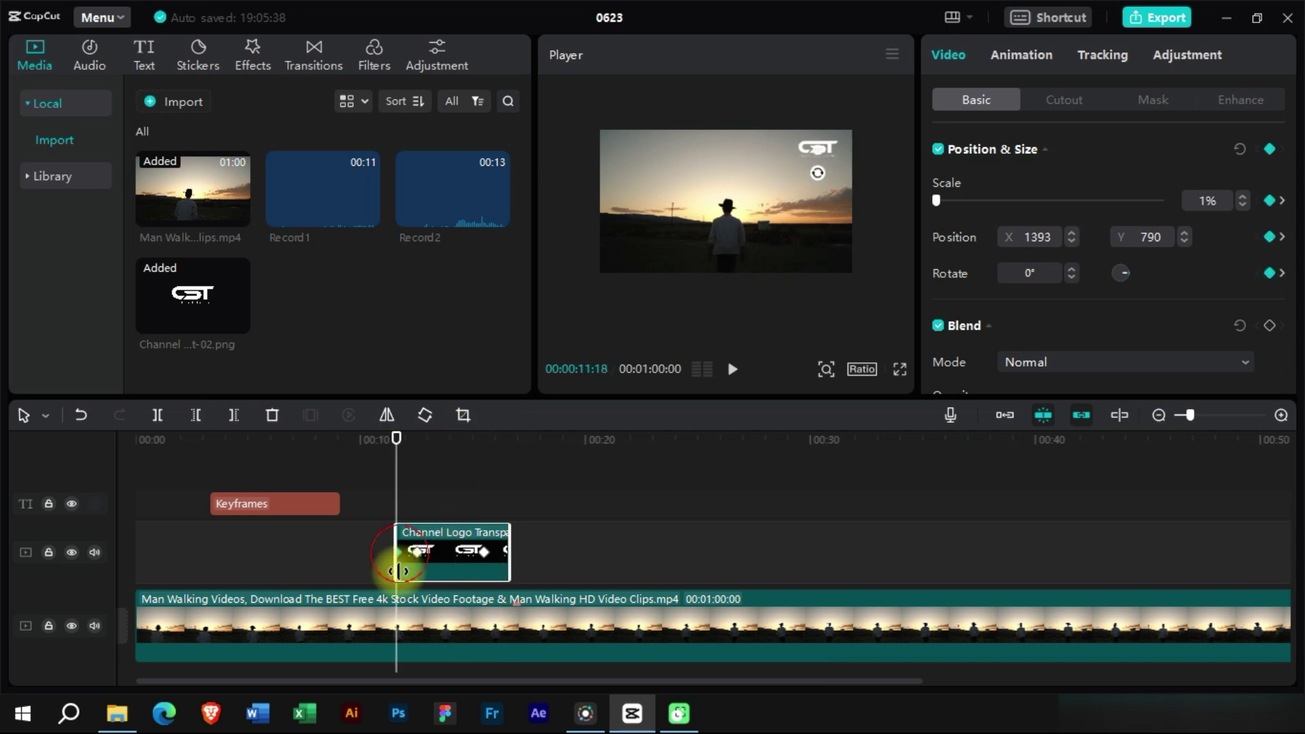
right_click(401, 551)
click(439, 569)
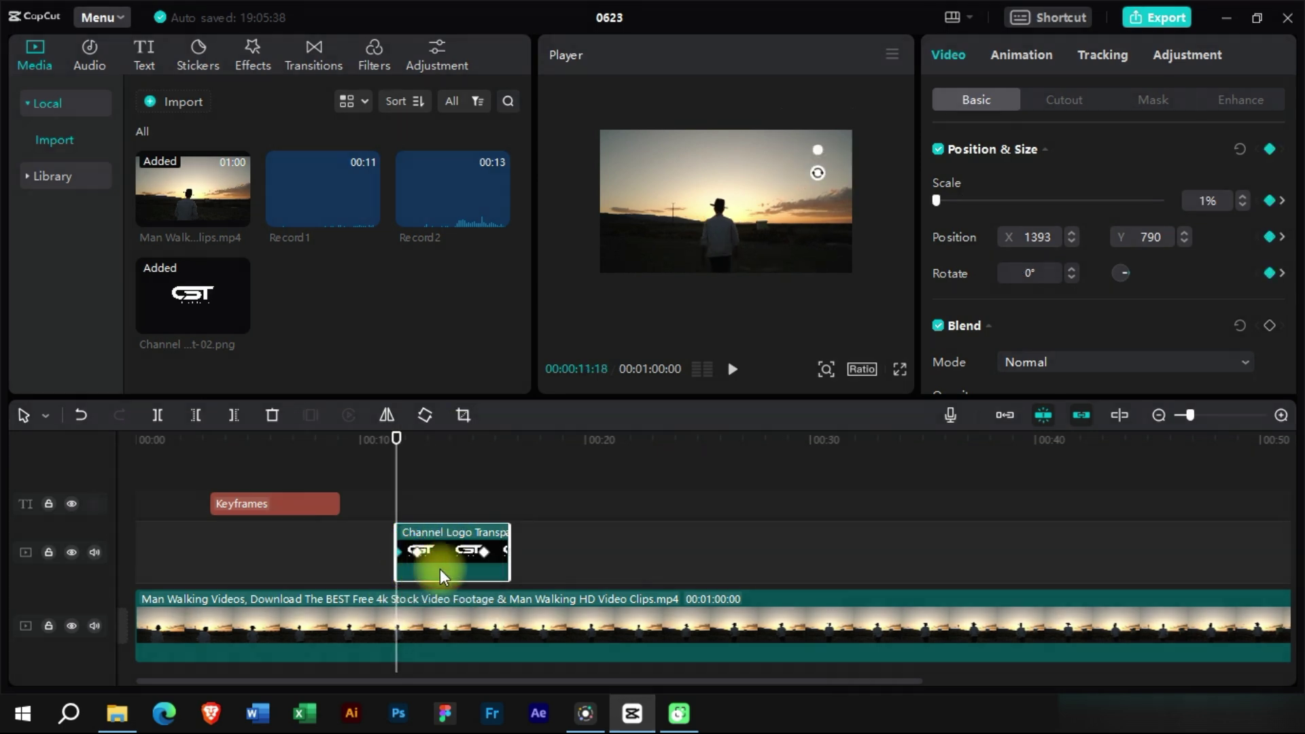
click(501, 439)
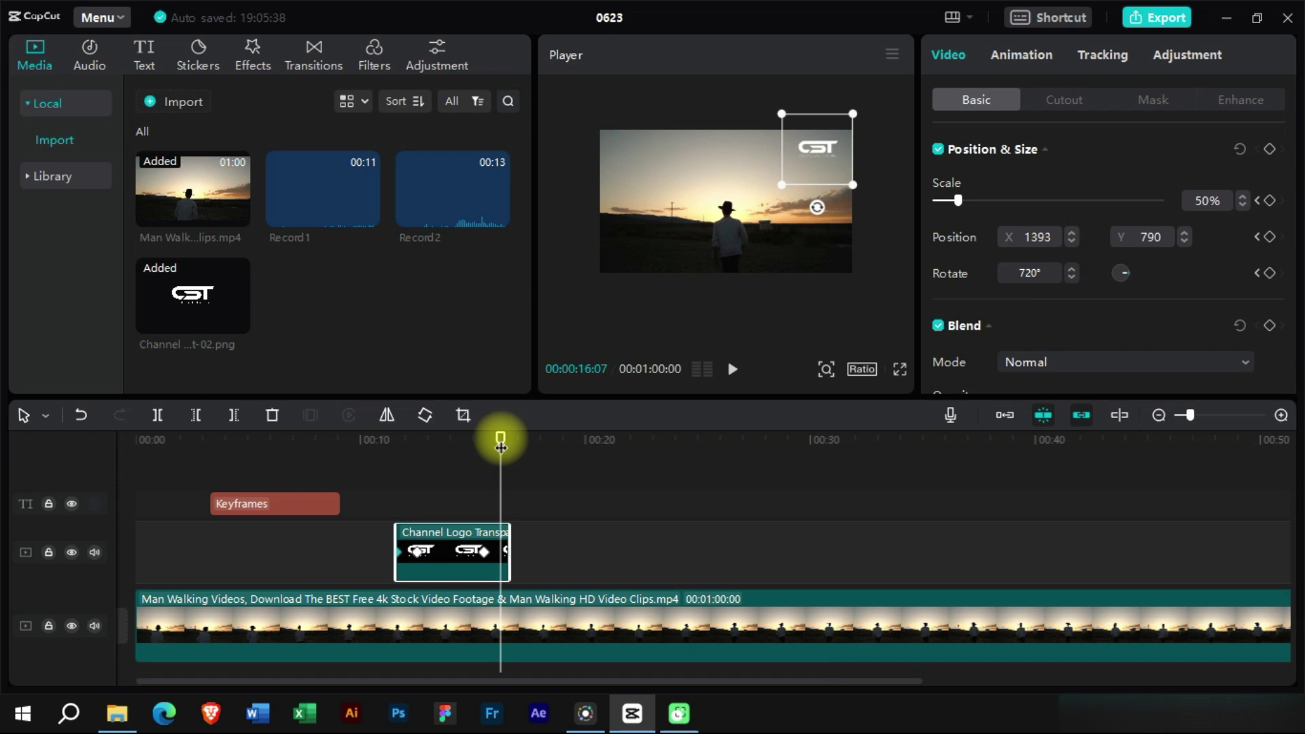
key(ctrl+v)
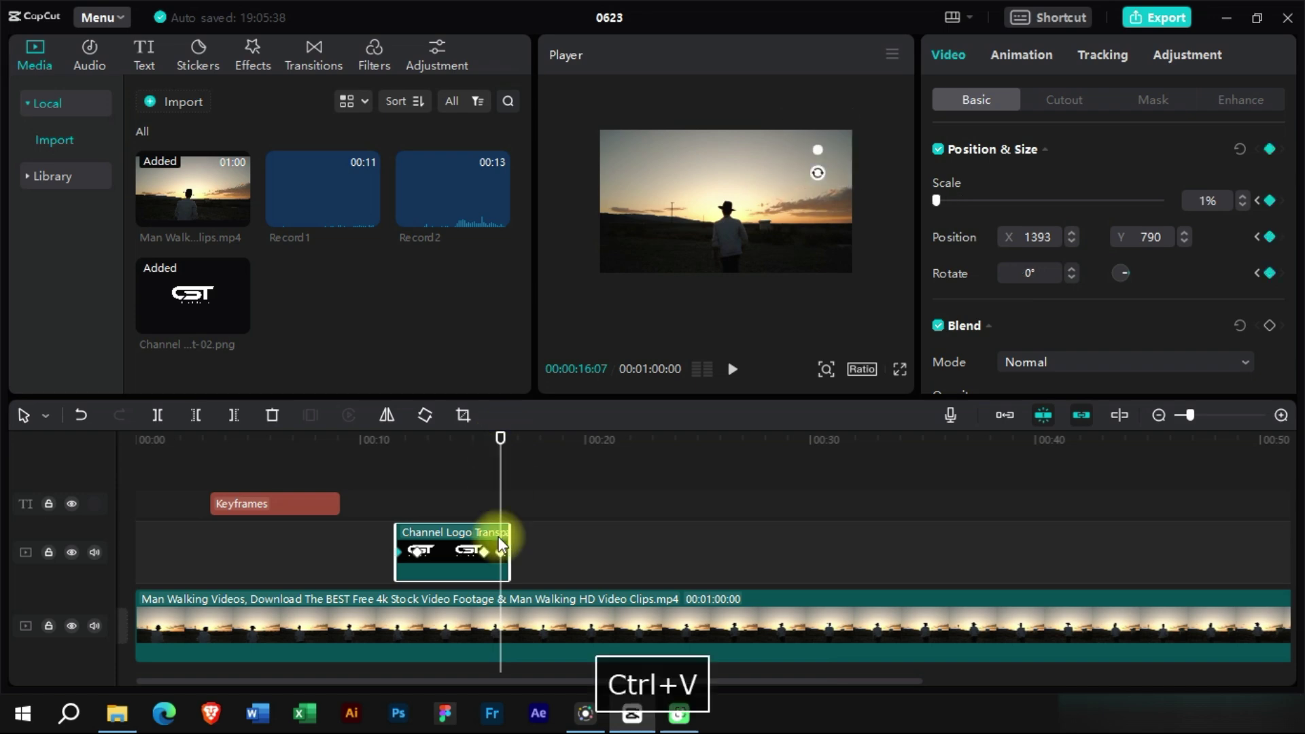
click(395, 440)
click(377, 451)
Preview the logo animation, then slide the Channel Logo clip to start around 00:04–00:05.
key(space)
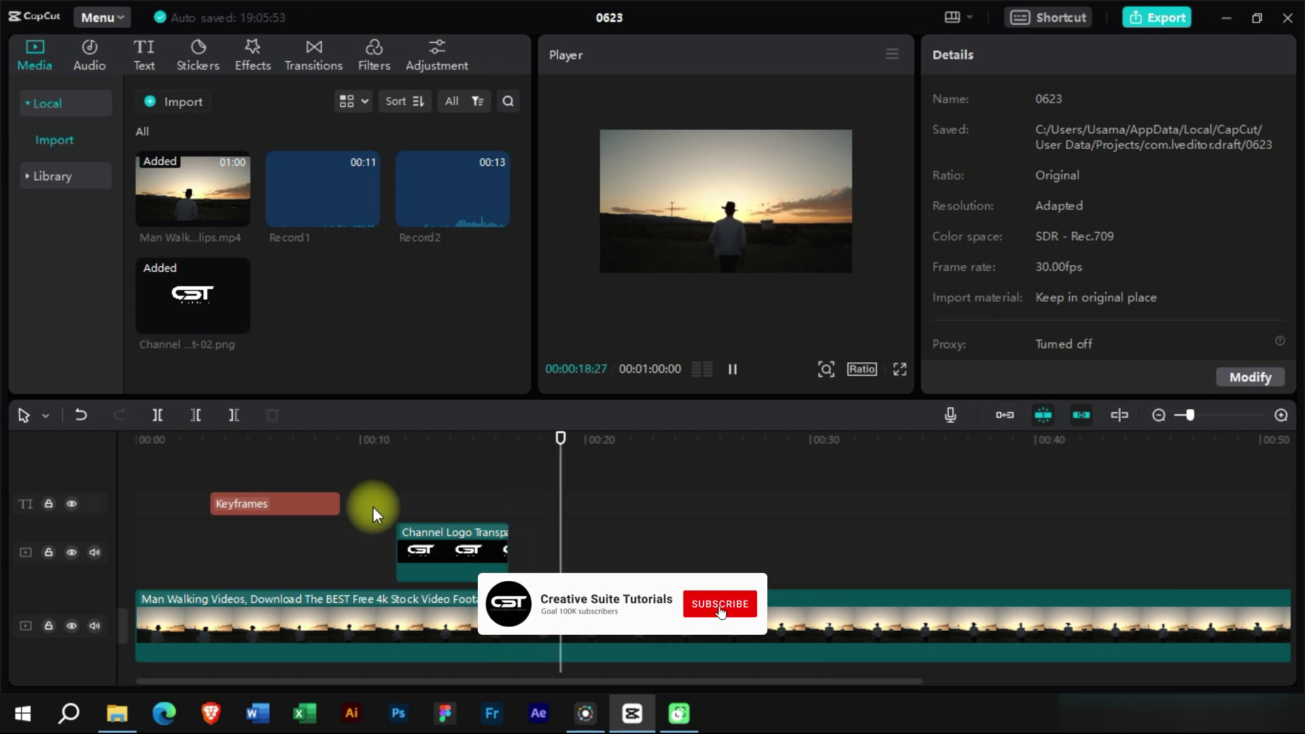
key(space)
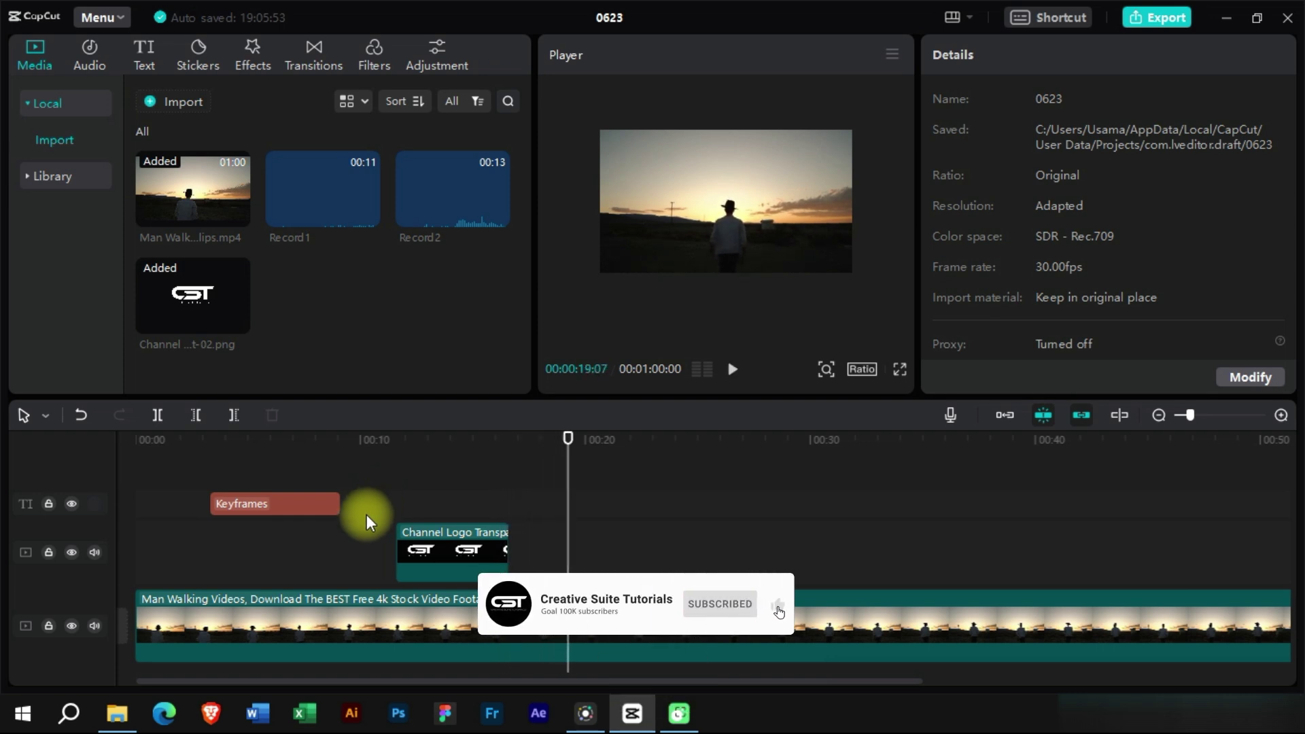
click(193, 439)
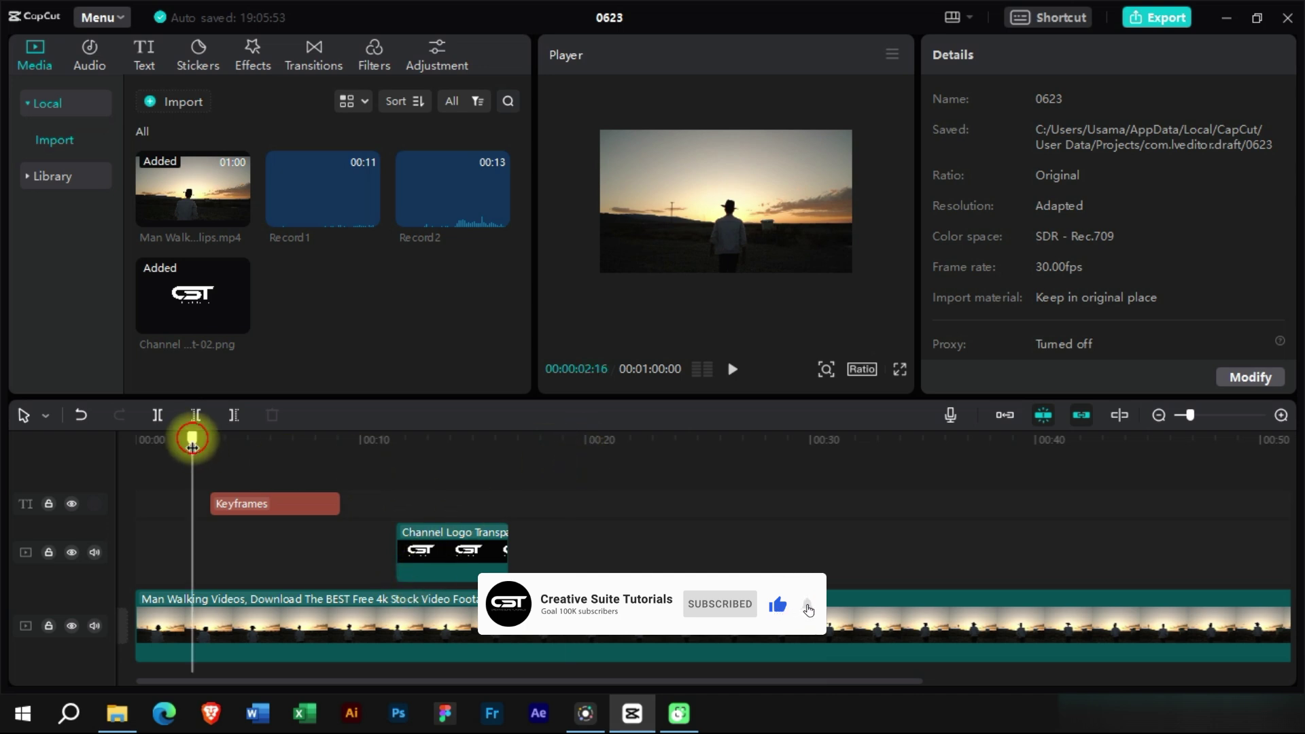
drag(450, 561, 281, 554)
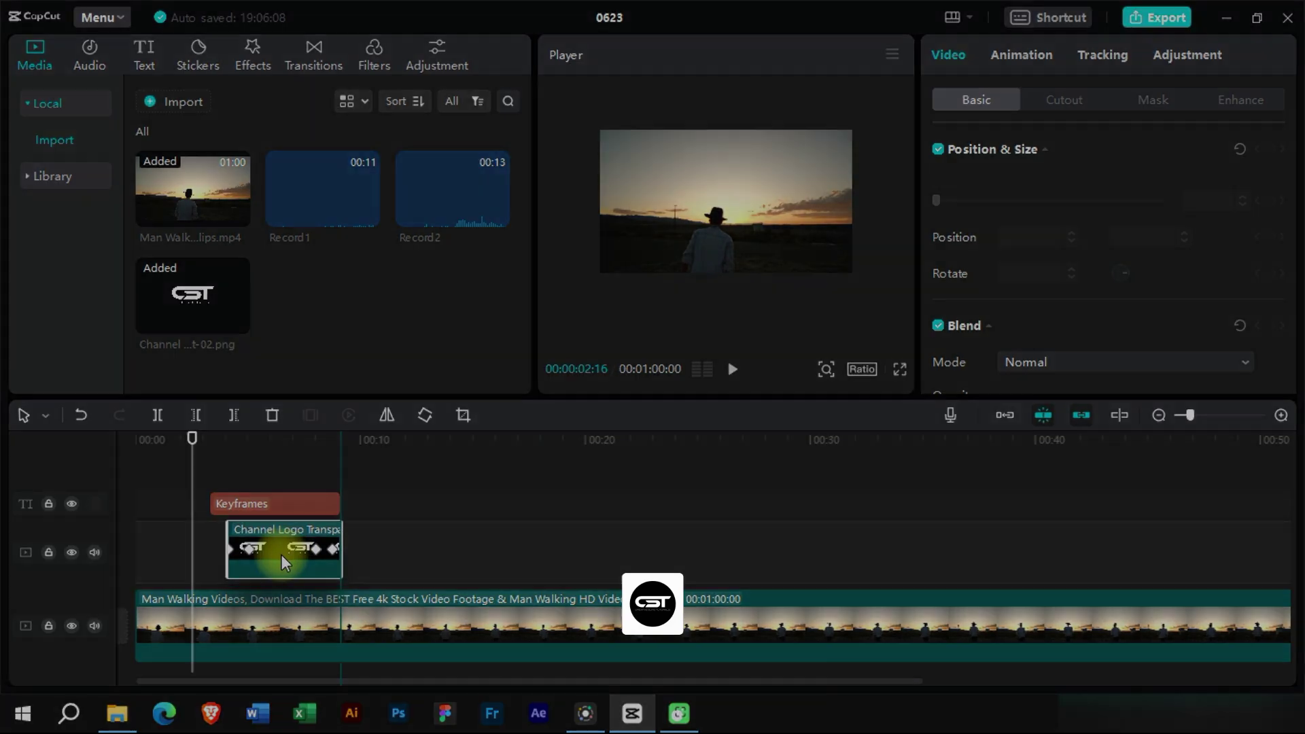